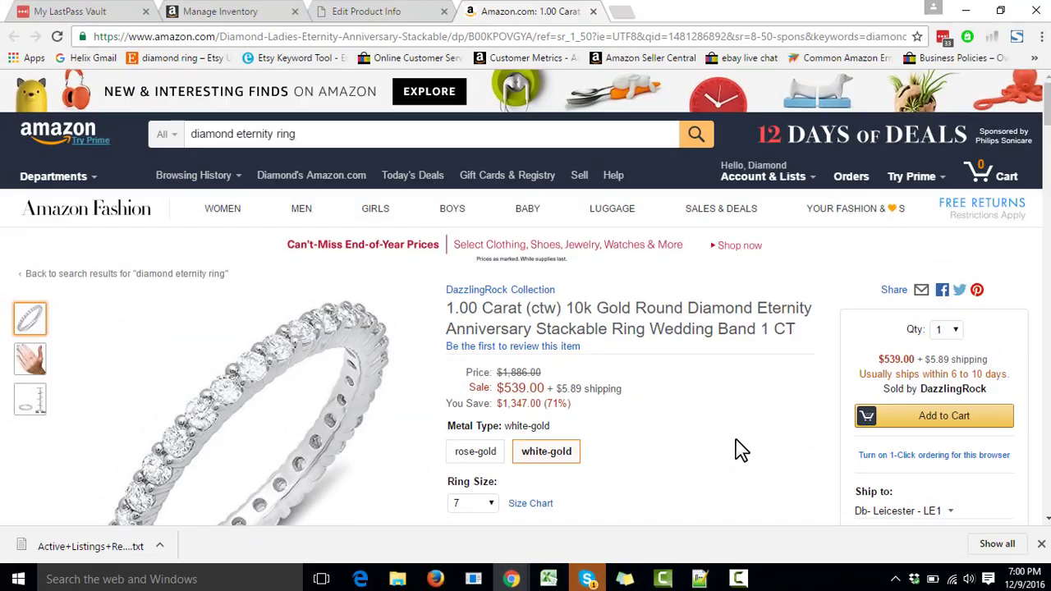
Step: Open the first listing, the PT950 platinum amethyst engagement ring, in the Edit Product Info page
{"action": "left_click", "coordinate": [413, 17]}
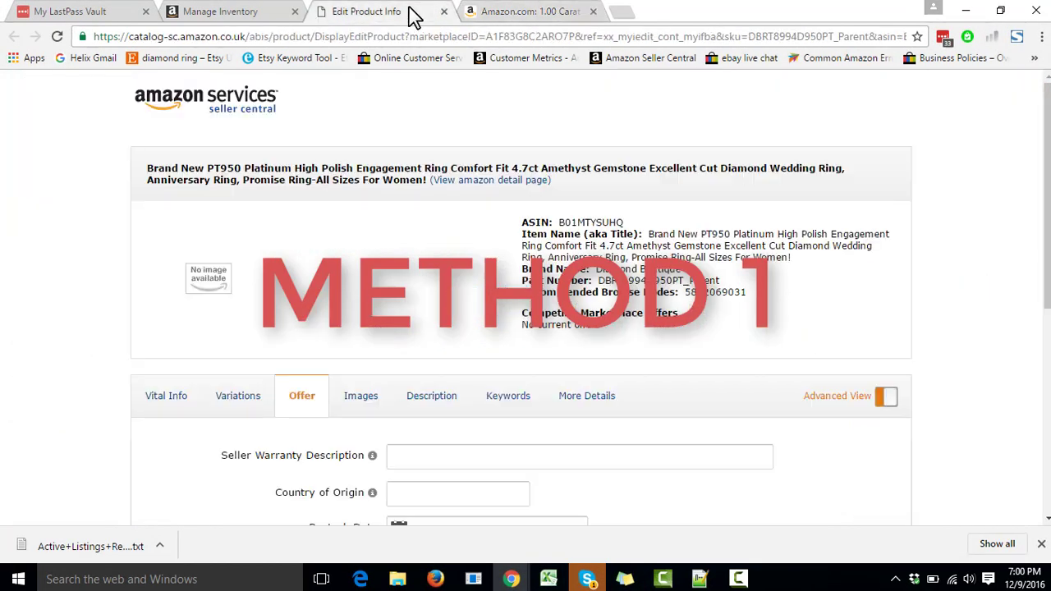
{"action": "left_click", "coordinate": [284, 14]}
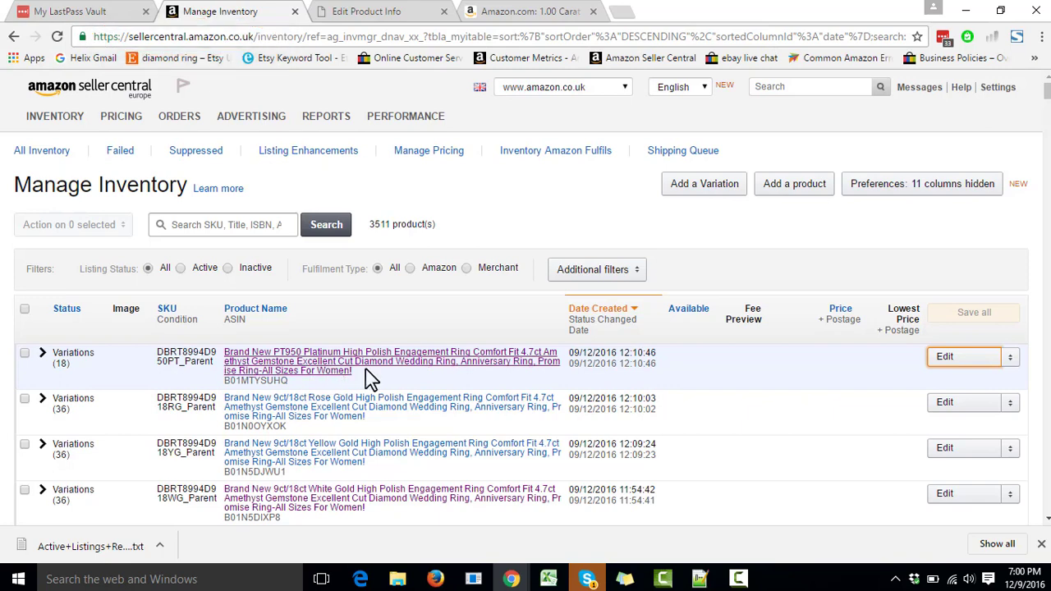
{"action": "left_click", "coordinate": [950, 358]}
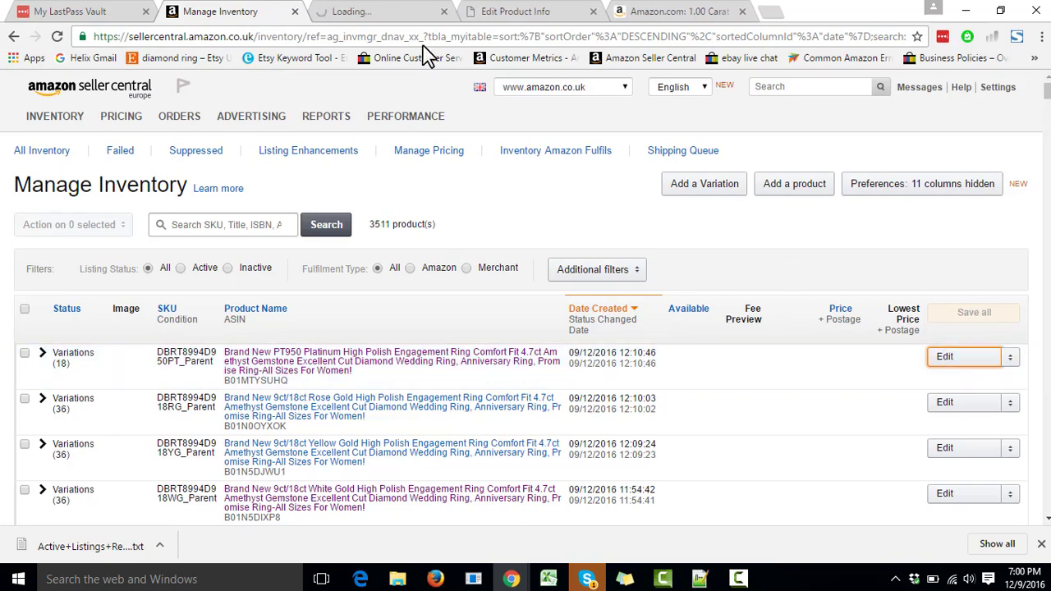
{"action": "left_click", "coordinate": [394, 23]}
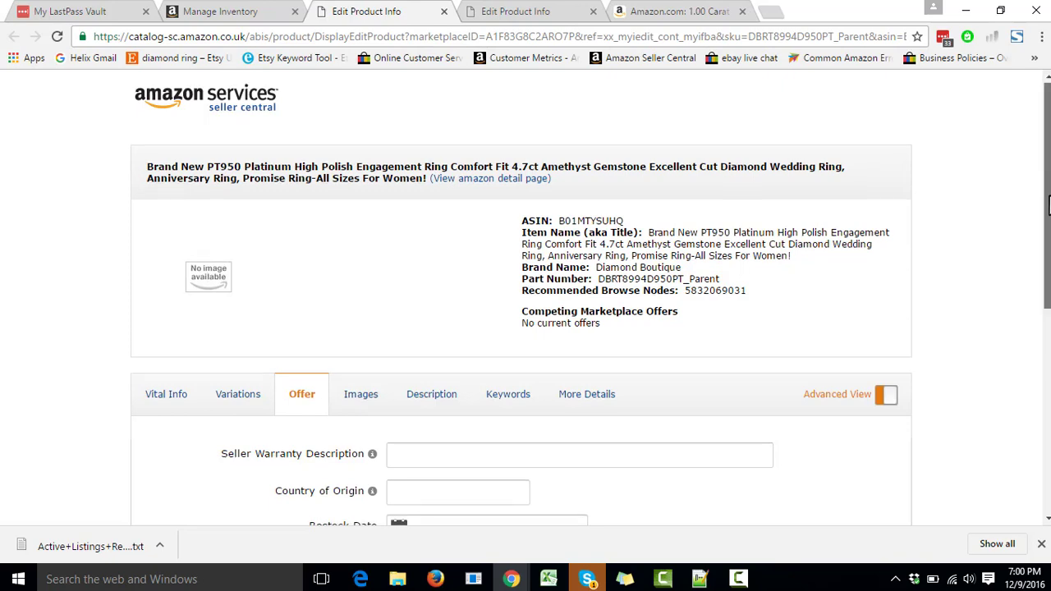
Step: Enter a Production Time of 20 on the PT950 ring's offer and save the listing
{"action": "left_click_drag", "start_coordinate": [1048, 187], "coordinate": [1048, 371]}
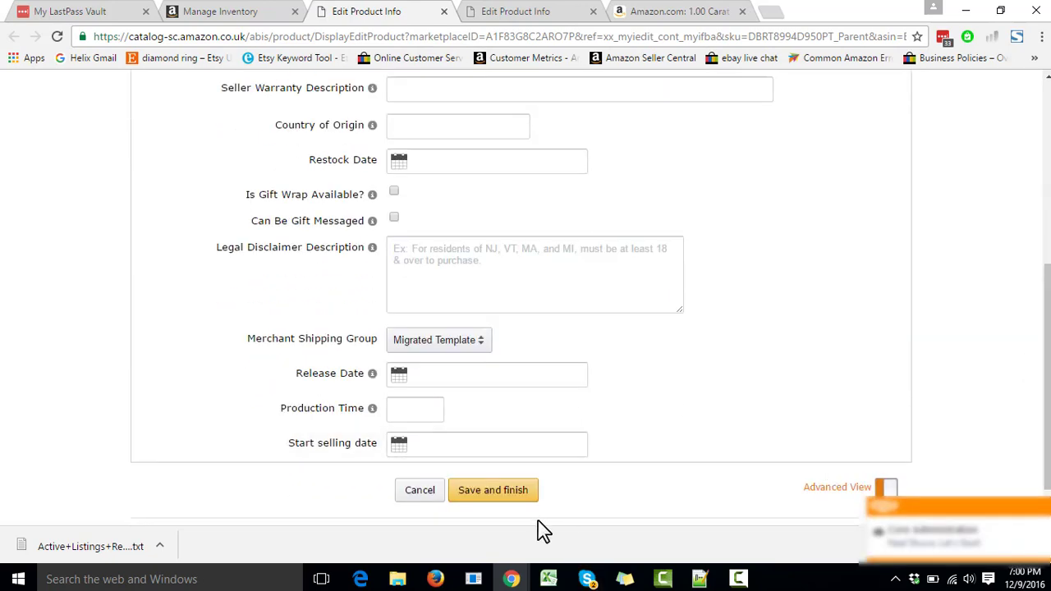
{"action": "left_click", "coordinate": [410, 413]}
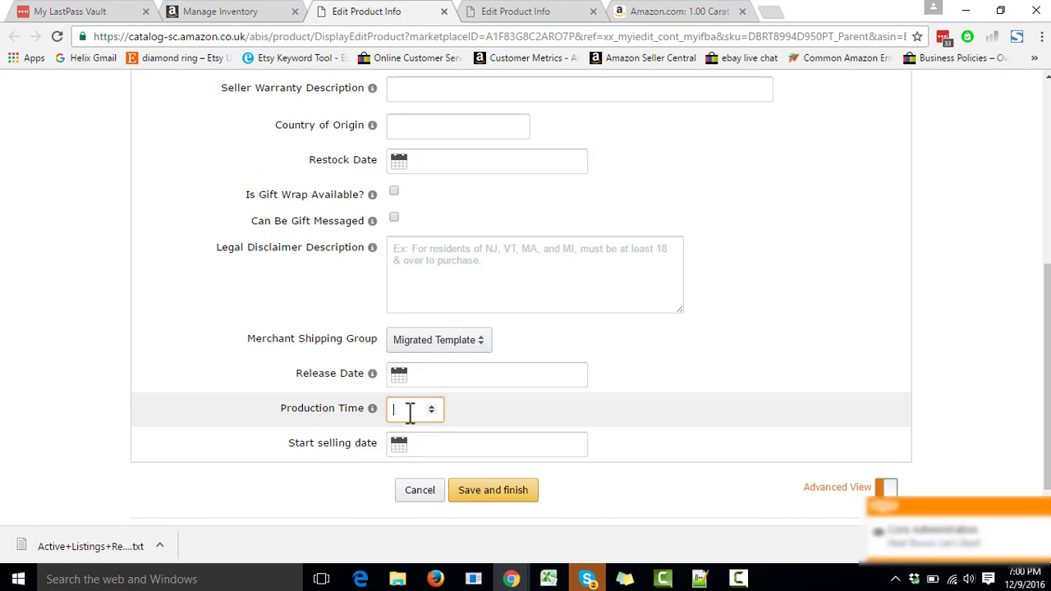
{"action": "type", "text": "20"}
{"action": "key", "text": "Return"}
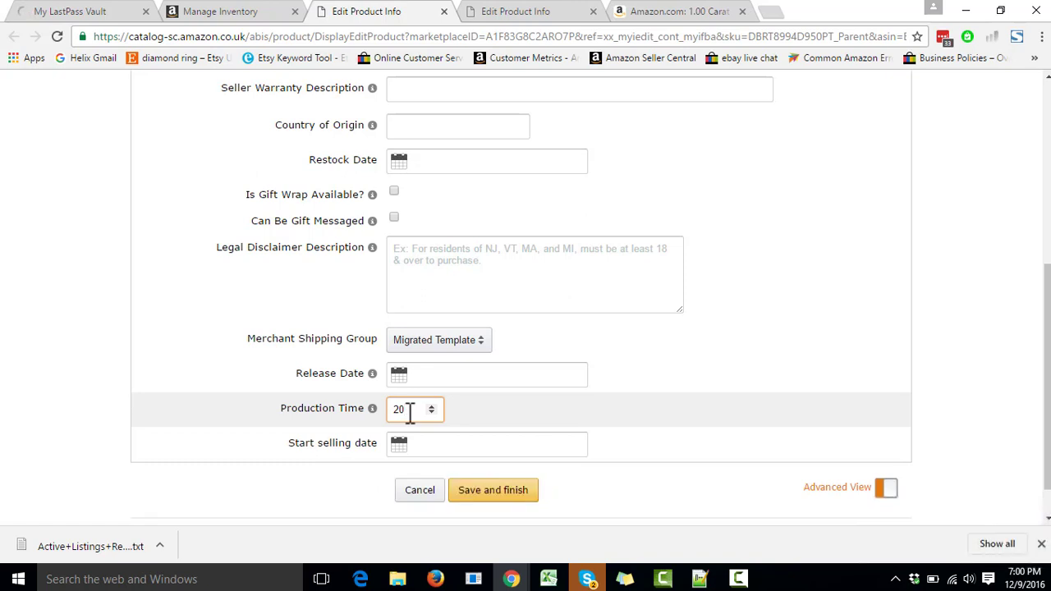
{"action": "left_click", "coordinate": [485, 492]}
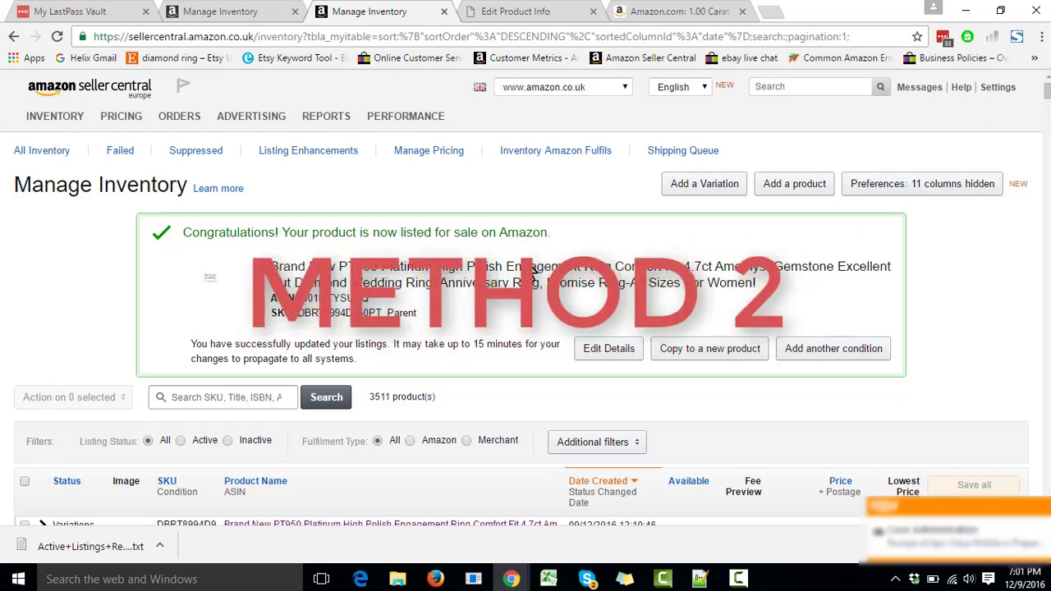
Step: Return to the other Manage Inventory tab listing 3511 products
{"action": "left_click", "coordinate": [256, 13]}
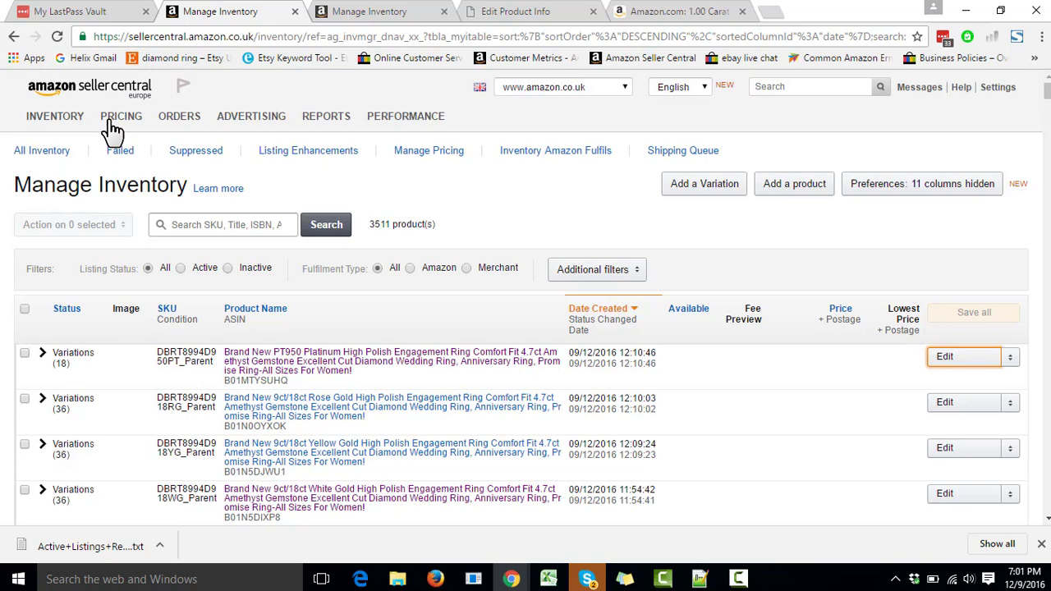
Step: Download the Price & Quantity Update template from Add Products via Upload and open the file
{"action": "mouse_move", "coordinate": [41, 119]}
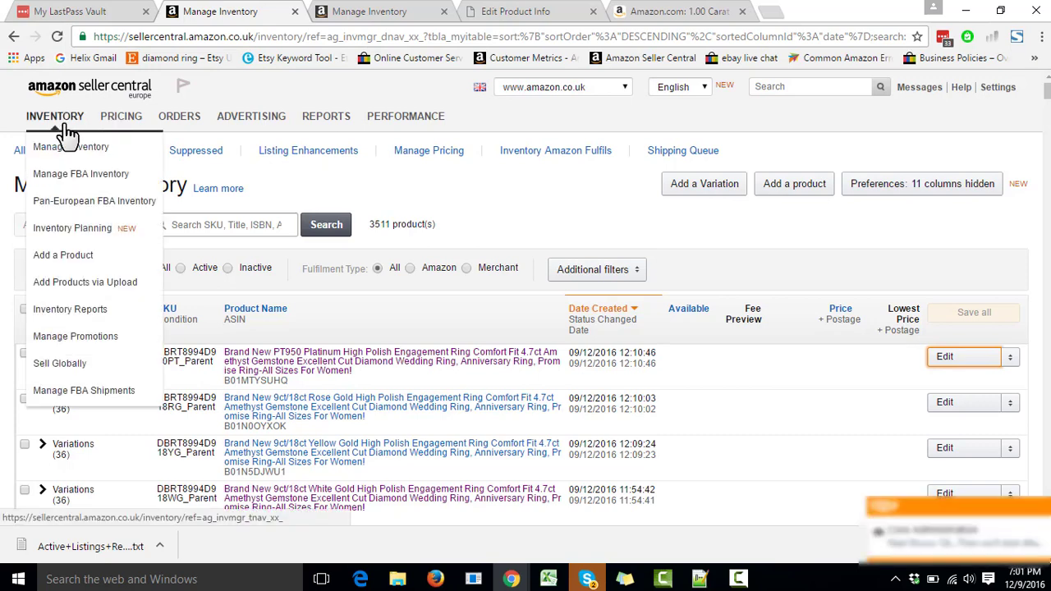
{"action": "left_click", "coordinate": [105, 289]}
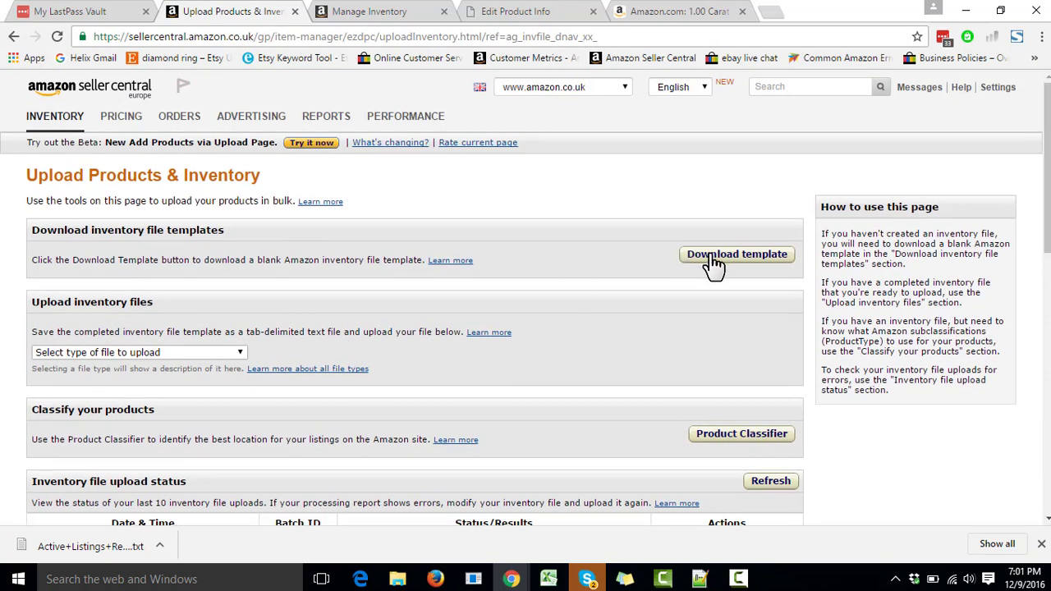
{"action": "left_click", "coordinate": [711, 261]}
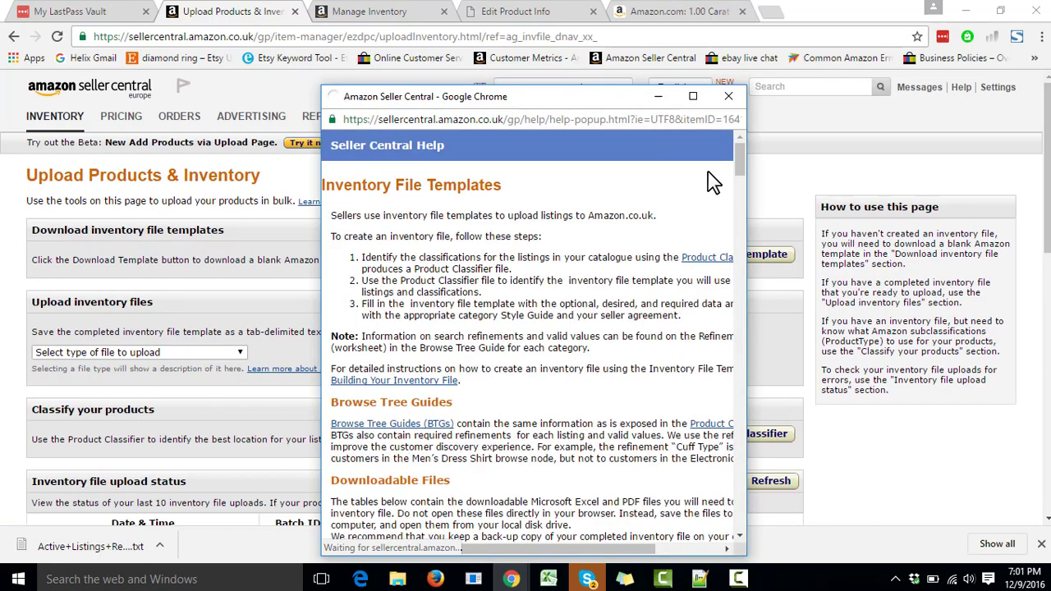
{"action": "left_click", "coordinate": [694, 97]}
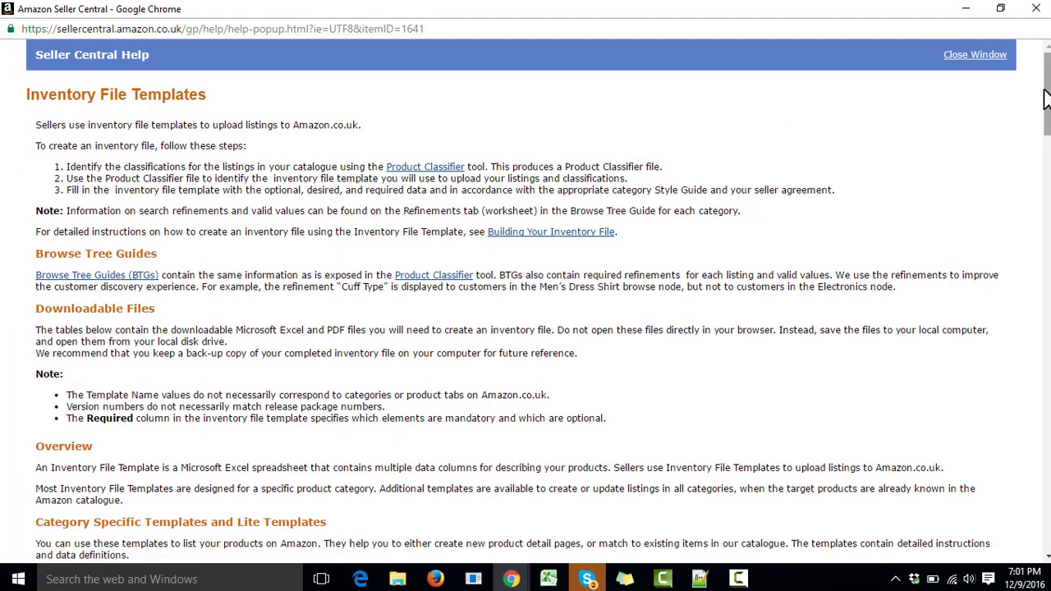
{"action": "scroll", "coordinate": [1047, 94], "scroll_direction": "down", "scroll_amount": 6}
{"action": "scroll", "coordinate": [1031, 212], "scroll_direction": "down", "scroll_amount": 4}
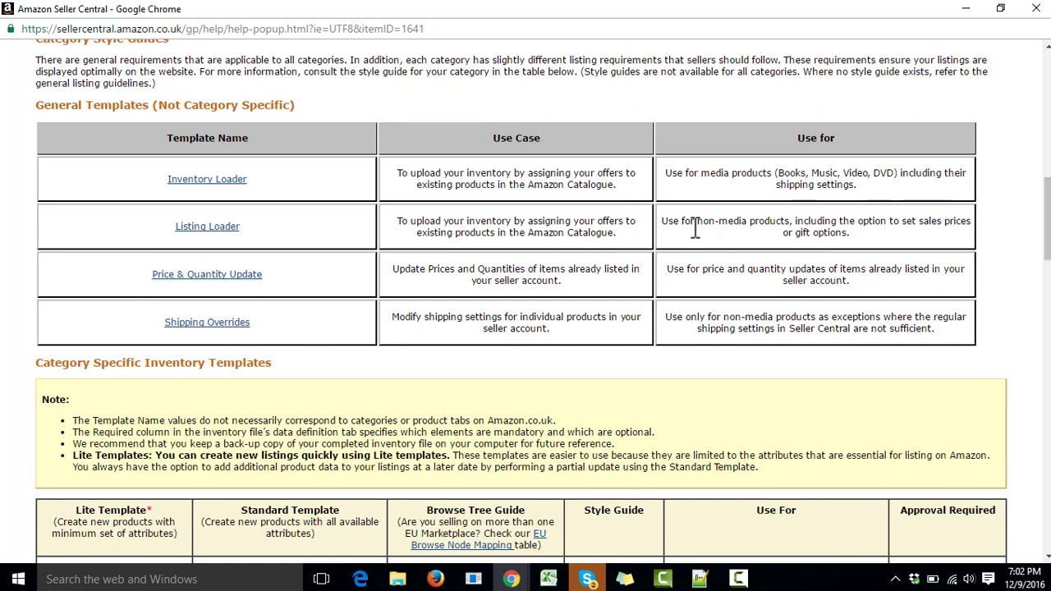
{"action": "left_click", "coordinate": [232, 277]}
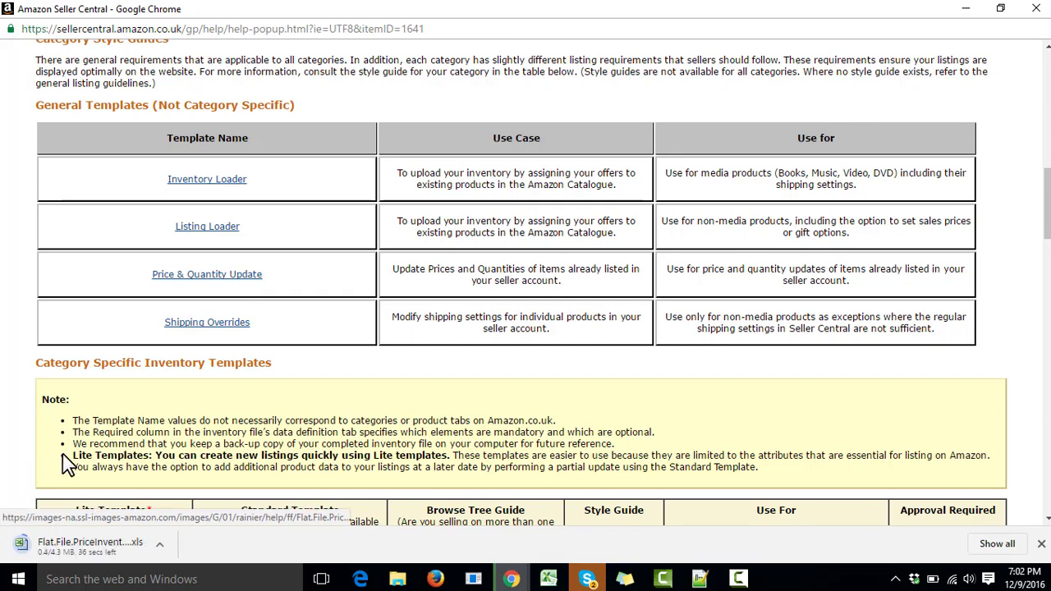
{"action": "right_click", "coordinate": [95, 552]}
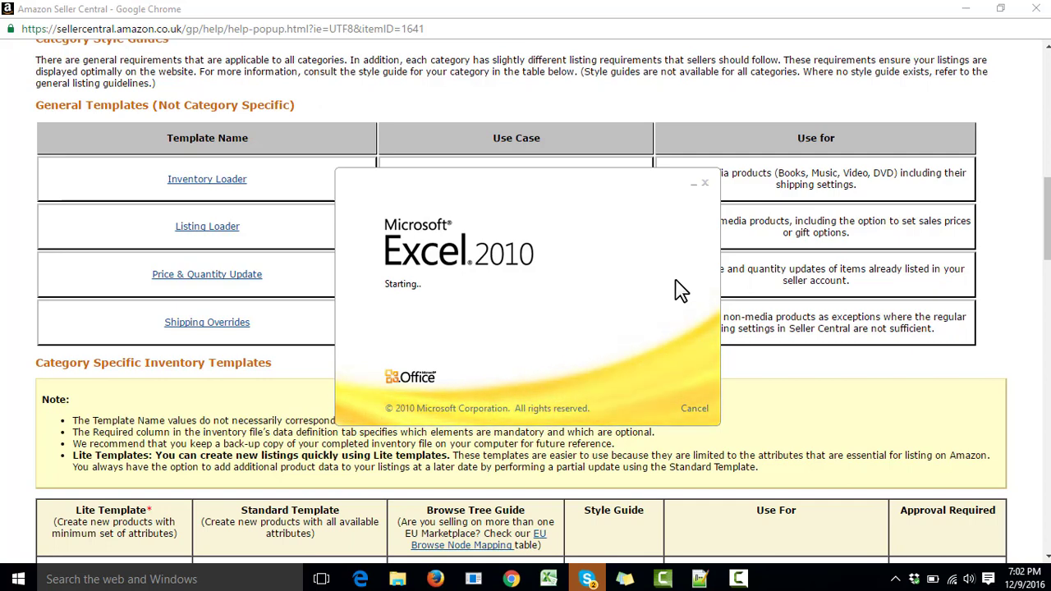
Step: Look over the template's field definitions, then go to the Price Template sheet
{"action": "left_click", "coordinate": [738, 579]}
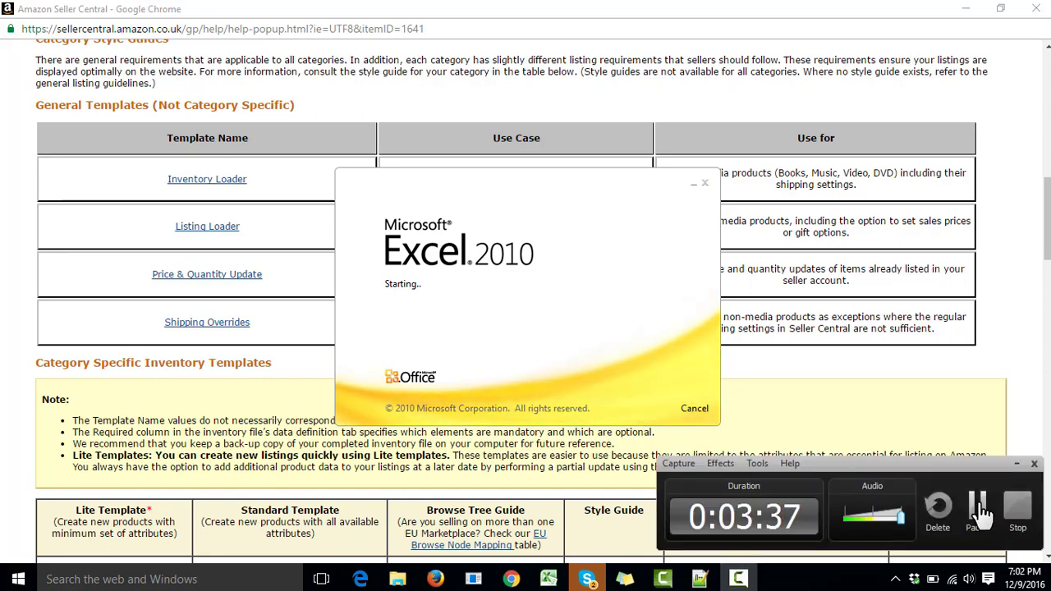
{"action": "left_click", "coordinate": [1009, 522]}
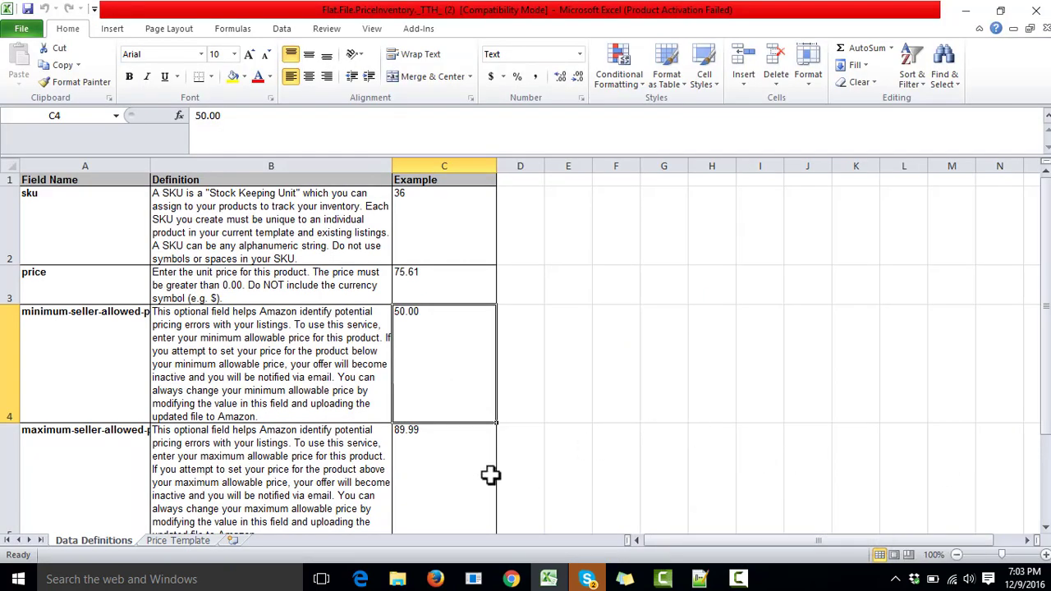
{"action": "left_click", "coordinate": [181, 531]}
{"action": "left_click", "coordinate": [185, 542]}
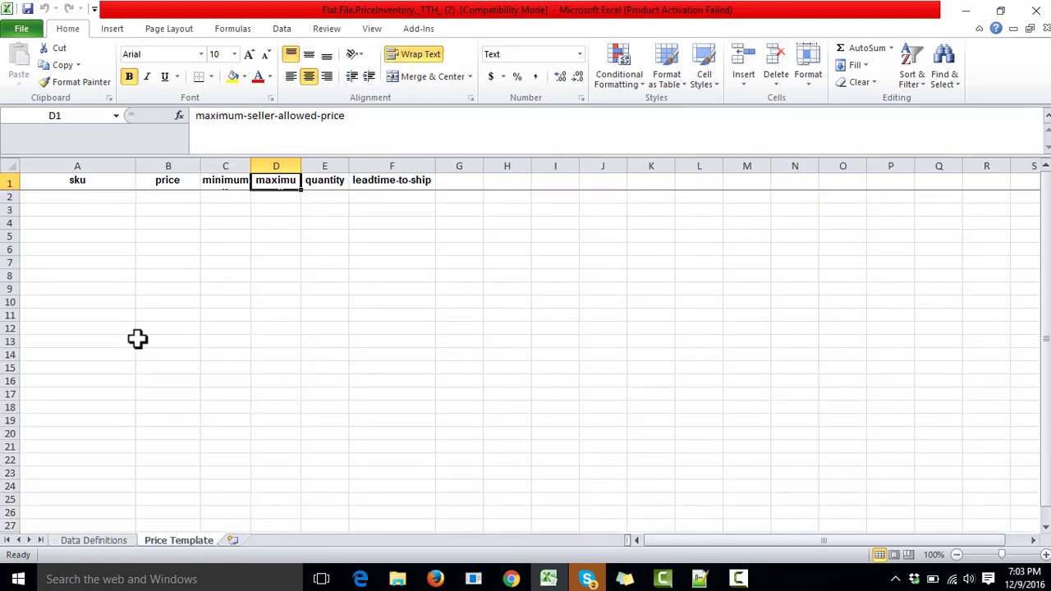
Step: Review the sku, price, min/max seller allowed price, quantity and leadtime-to-ship headers
{"action": "left_click", "coordinate": [119, 186]}
{"action": "left_click", "coordinate": [160, 182]}
{"action": "left_click", "coordinate": [228, 184]}
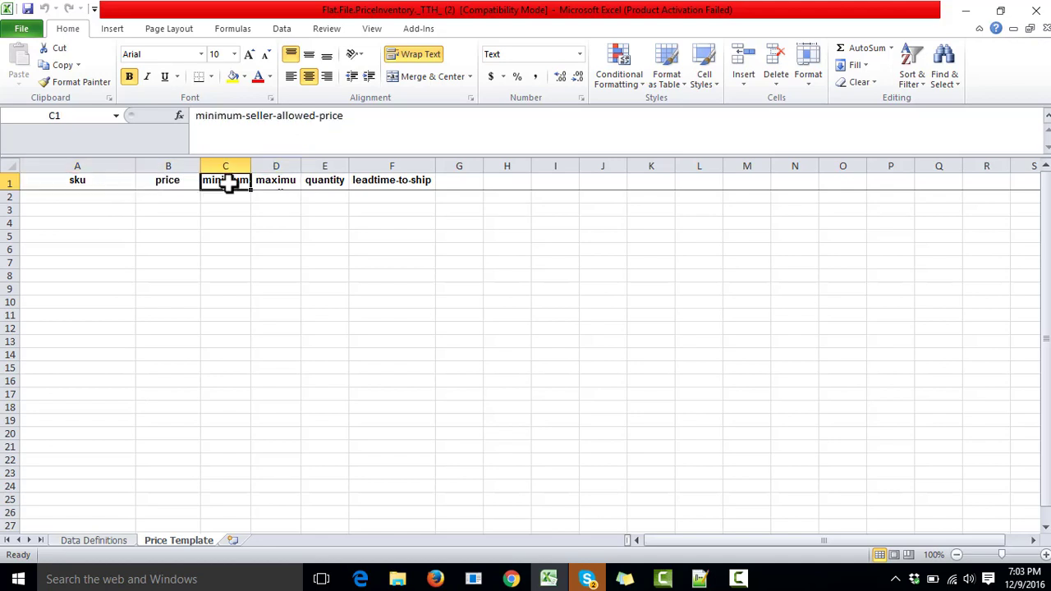
{"action": "left_click", "coordinate": [271, 183]}
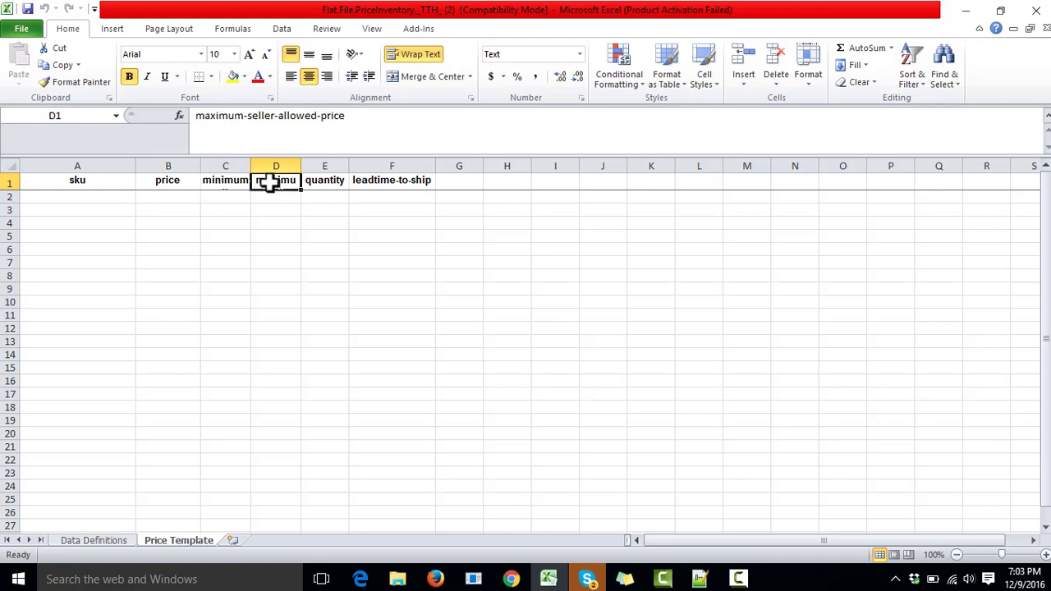
{"action": "left_click", "coordinate": [329, 181]}
{"action": "left_click", "coordinate": [371, 179]}
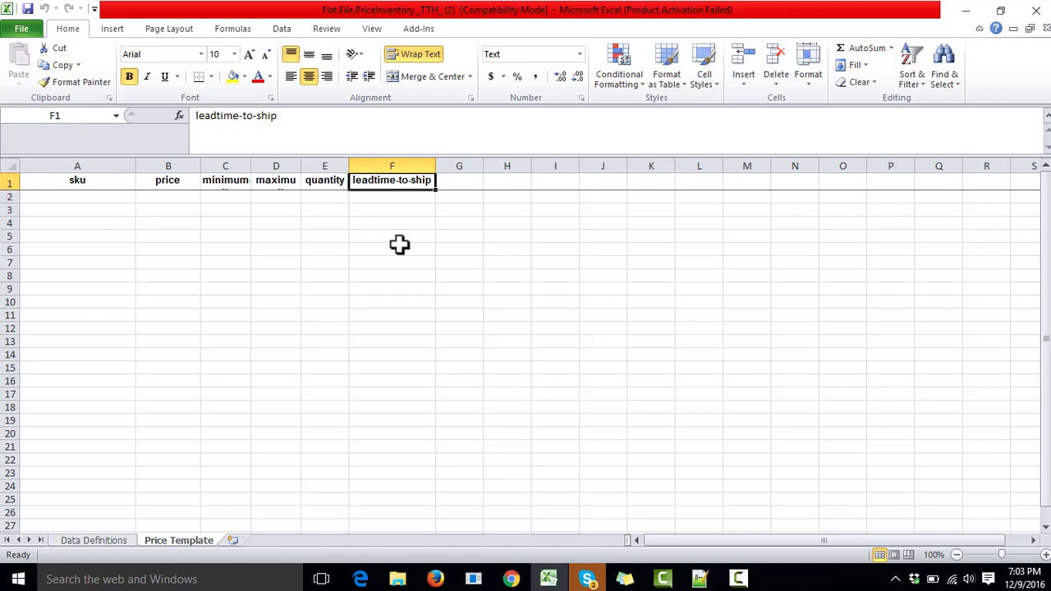
Step: Select cells A2 and F2, then return to Seller Central's Upload Products & Inventory page
{"action": "left_click", "coordinate": [97, 196]}
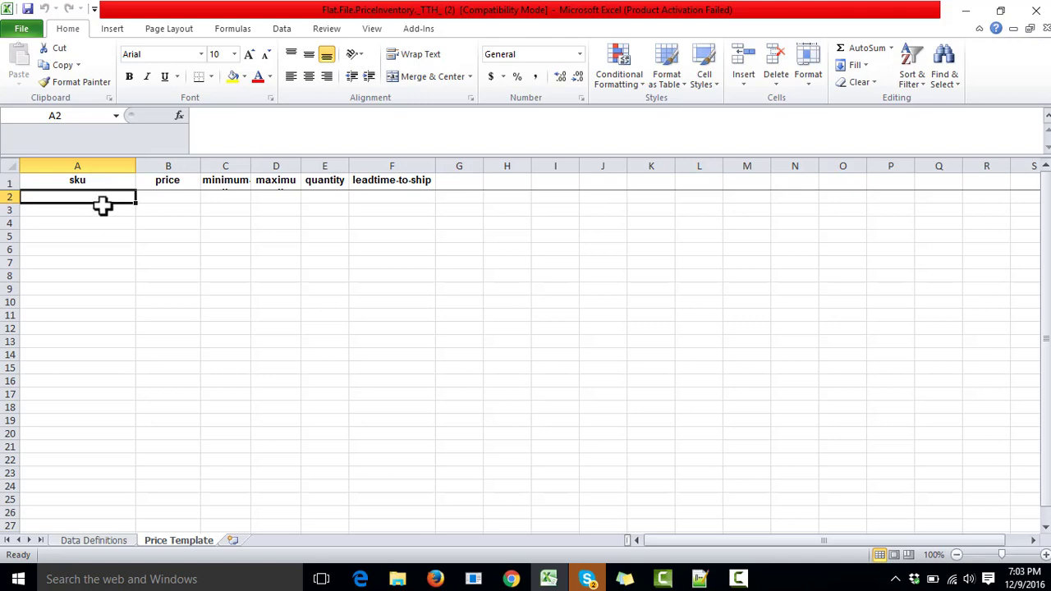
{"action": "left_click", "coordinate": [396, 194]}
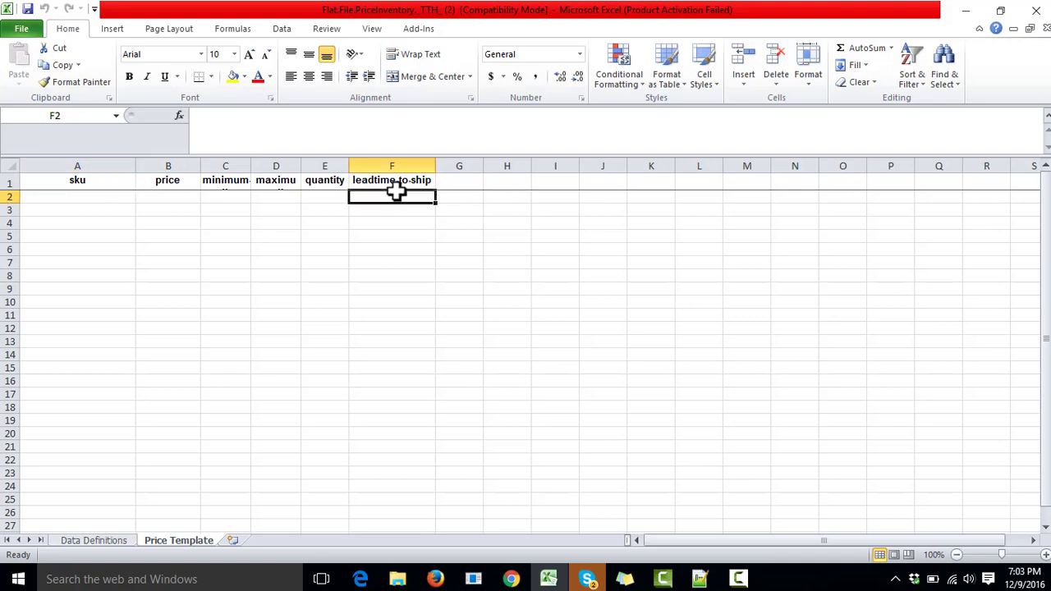
{"action": "left_click", "coordinate": [120, 194]}
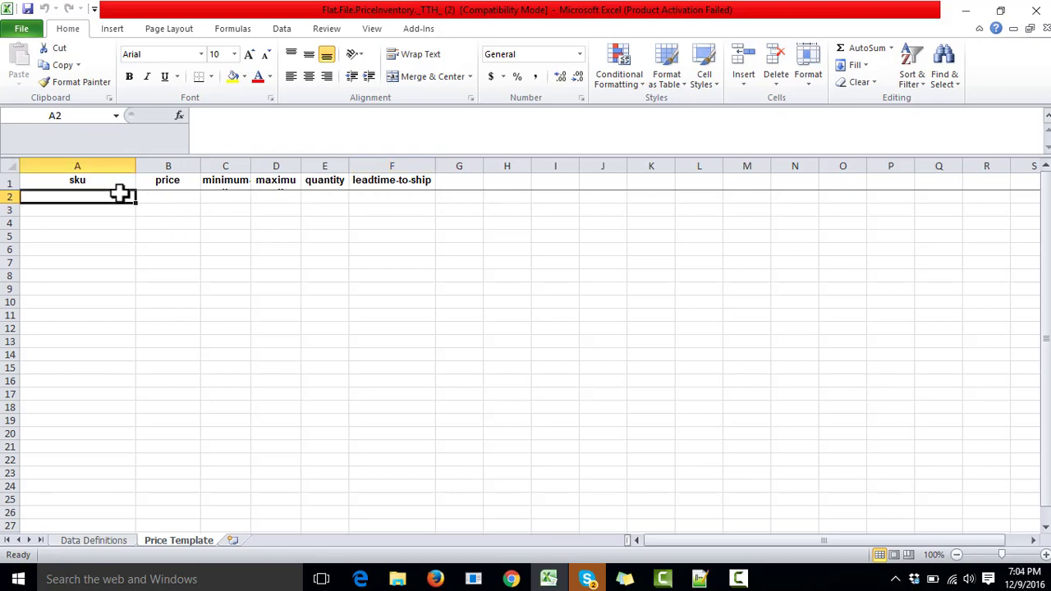
{"action": "key", "text": "alt+Tab"}
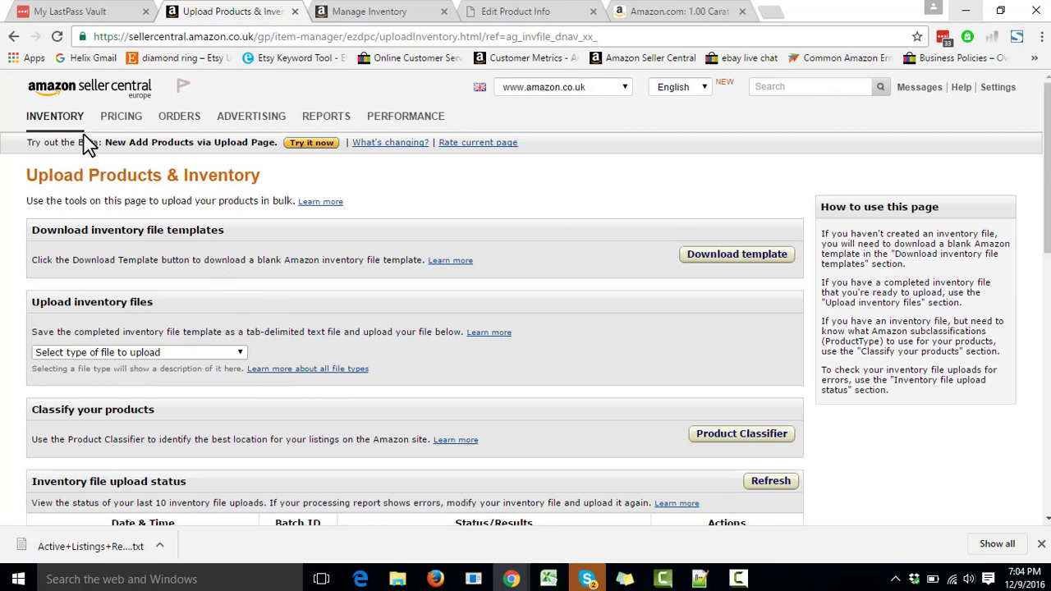
Step: Request an Active Listings Report from the Inventory Reports page
{"action": "mouse_move", "coordinate": [82, 131]}
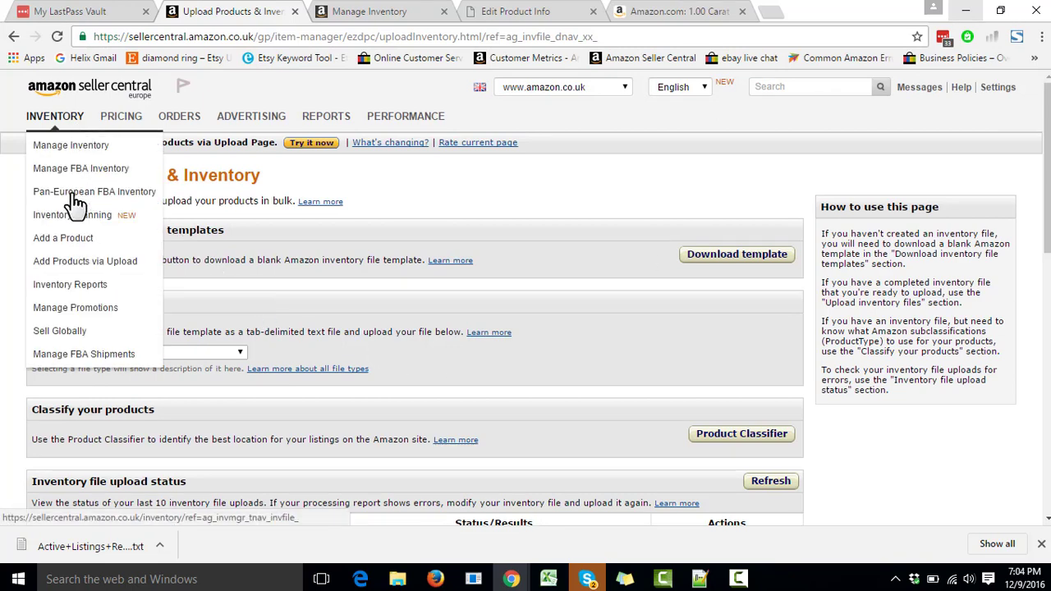
{"action": "left_click", "coordinate": [72, 288]}
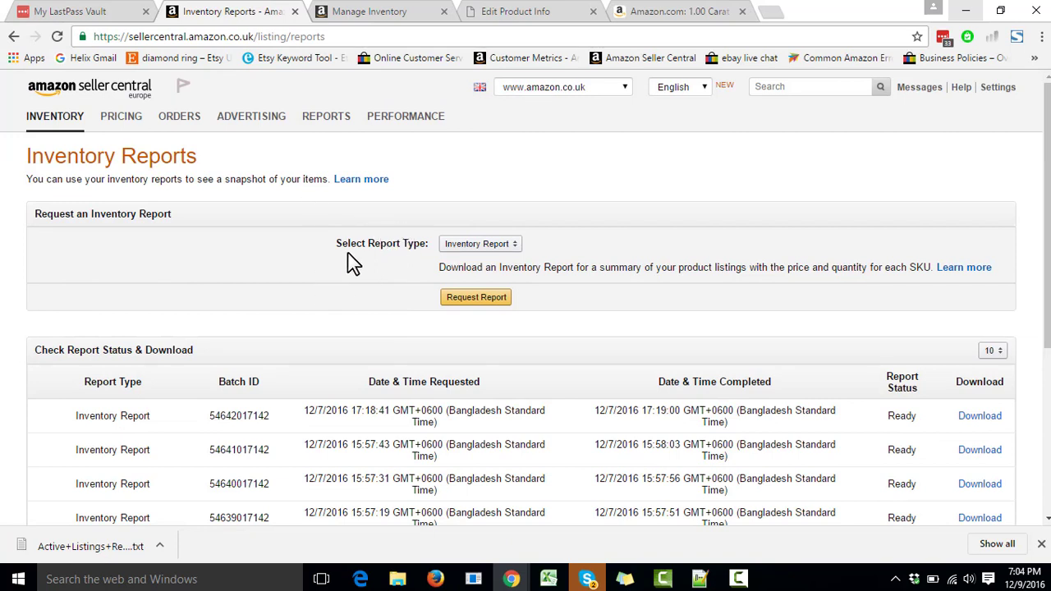
{"action": "left_click", "coordinate": [514, 249]}
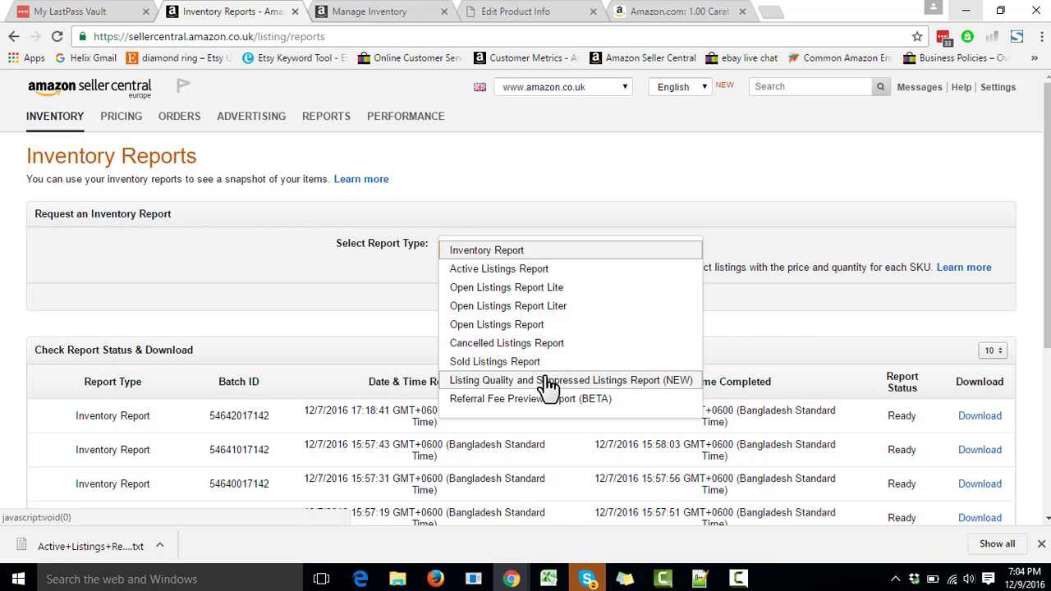
{"action": "left_click", "coordinate": [493, 269]}
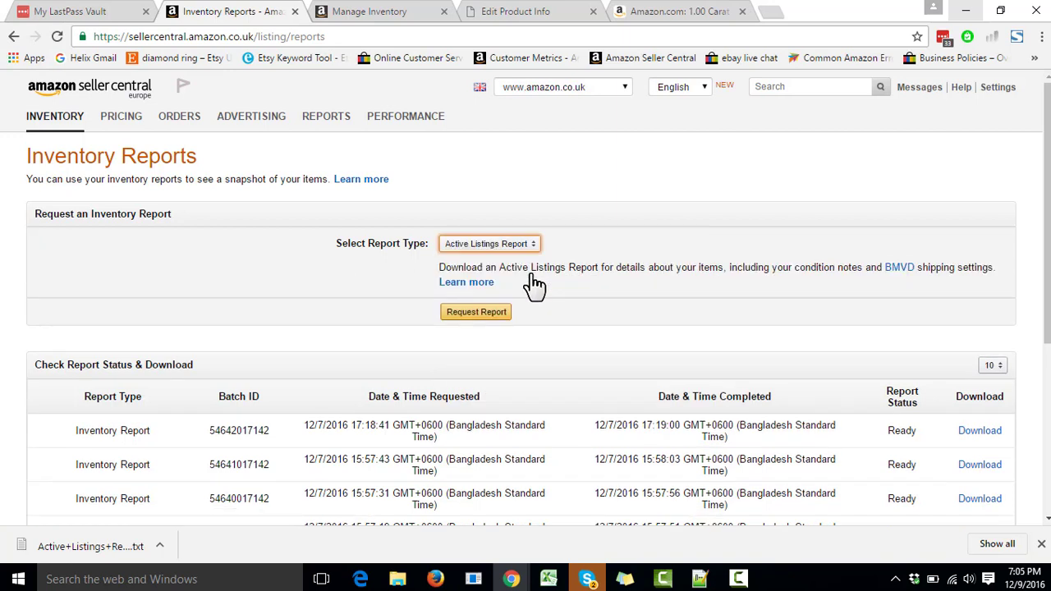
{"action": "left_click", "coordinate": [479, 320]}
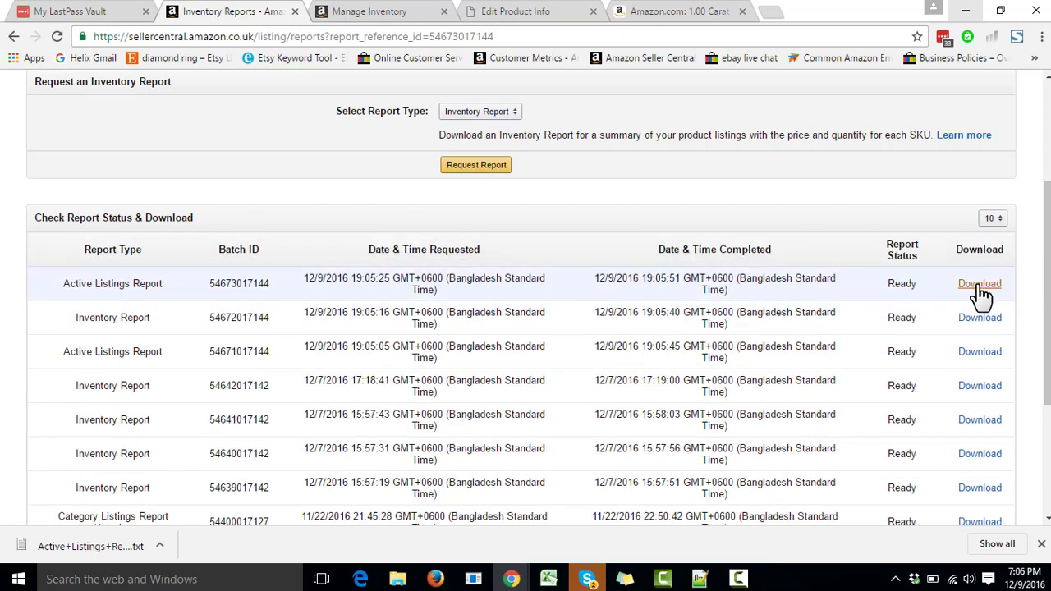
Step: Download the ready Active Listings Report and examine its seller-sku and price columns
{"action": "left_click", "coordinate": [978, 286]}
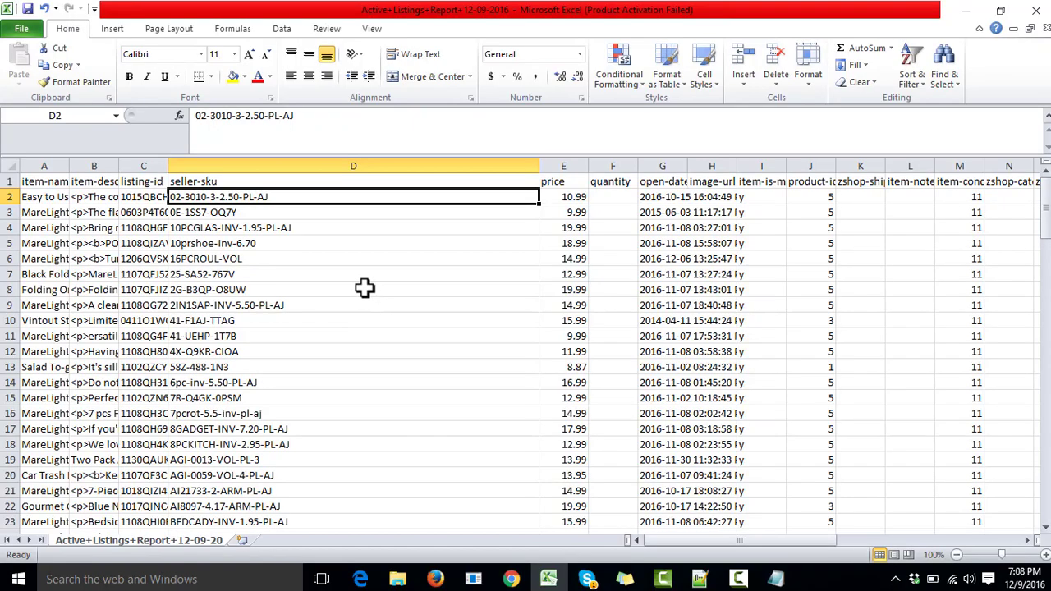
{"action": "left_click", "coordinate": [308, 179]}
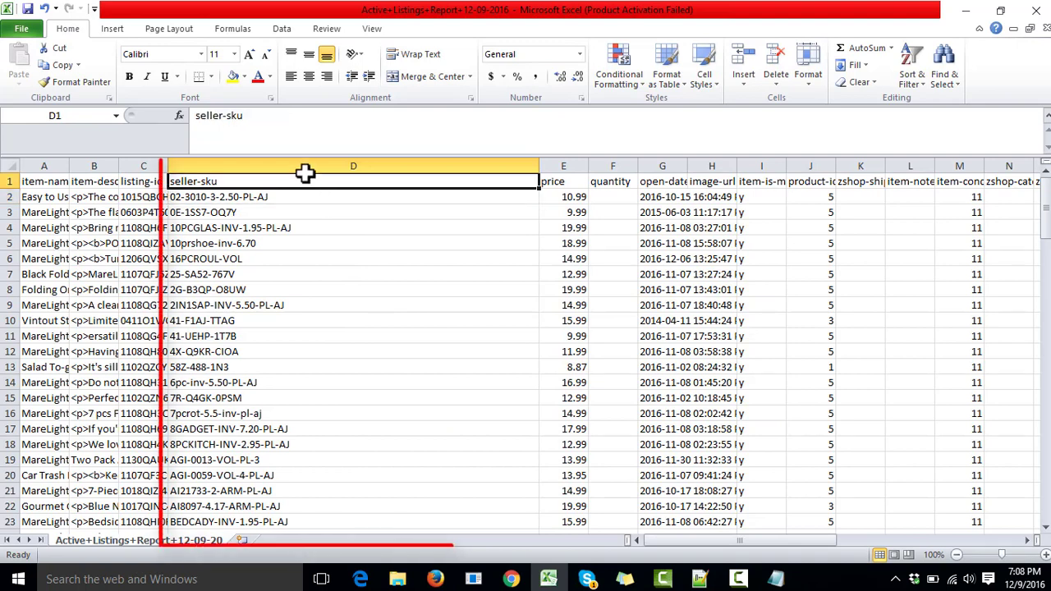
{"action": "left_click", "coordinate": [548, 180]}
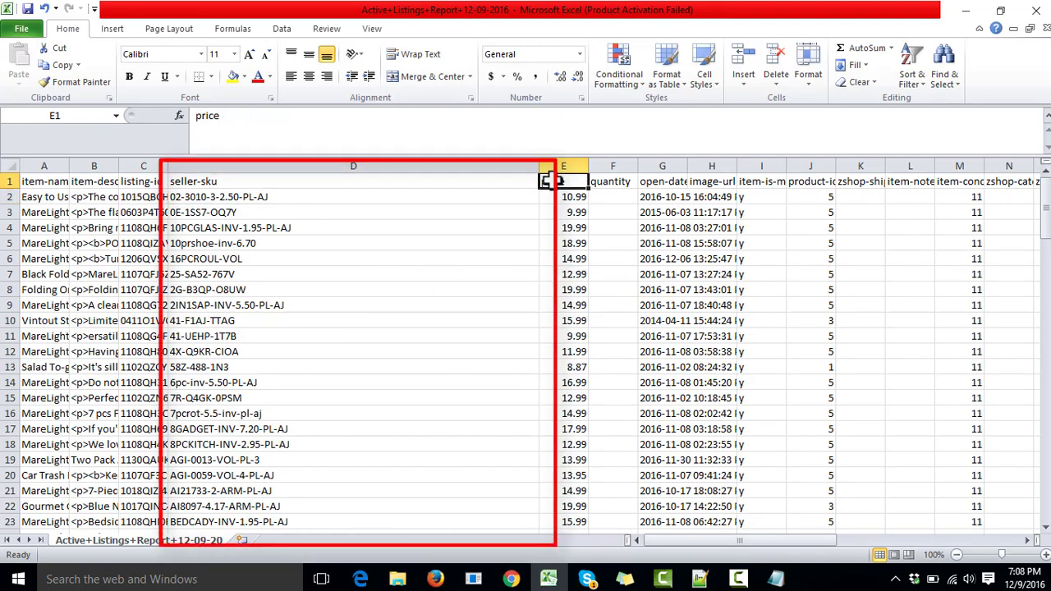
{"action": "key", "text": "Right"}
{"action": "key", "text": "Right"}
{"action": "key", "text": "Right"}
{"action": "key", "text": "Left"}
{"action": "key", "text": "Left"}
{"action": "key", "text": "Left"}
{"action": "key", "text": "Left"}
{"action": "key", "text": "Left"}
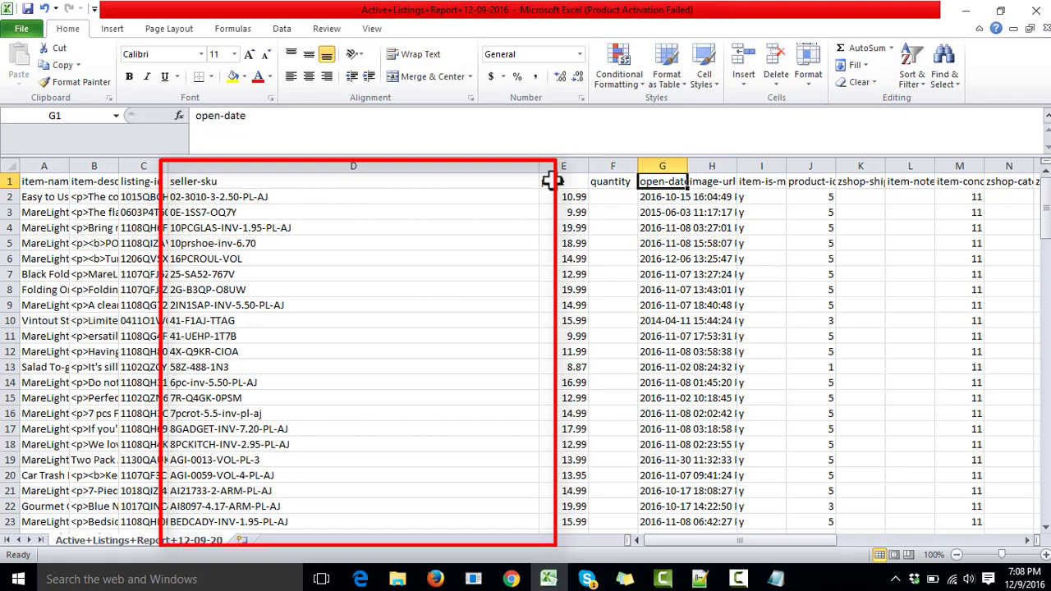
{"action": "key", "text": "Right"}
Step: Copy the 126 seller-sku values from D2 down and switch to the template workbook
{"action": "key", "text": "Down"}
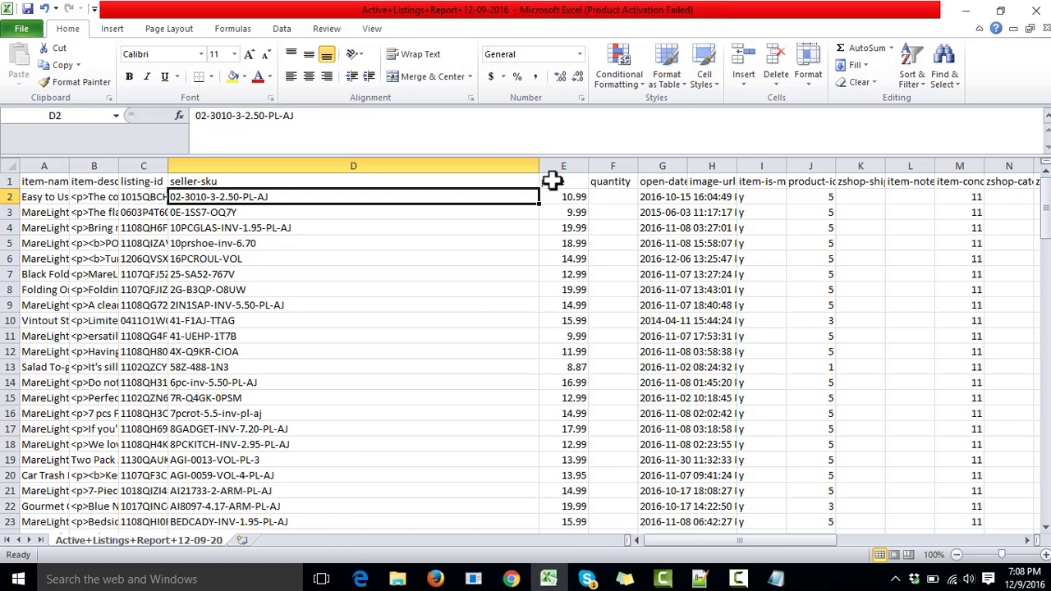
{"action": "key", "text": "ctrl+shift+Down"}
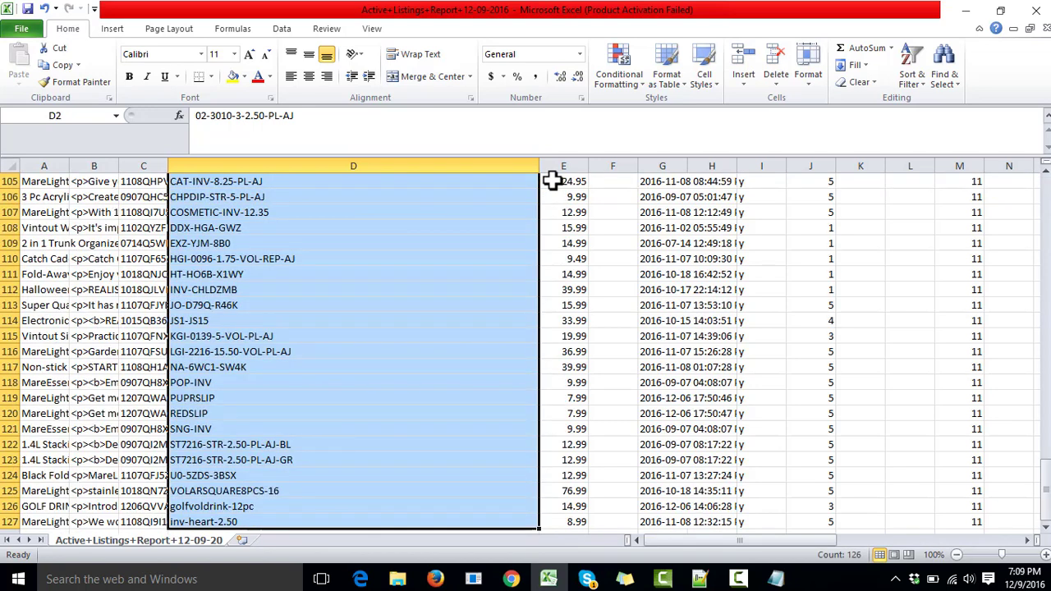
{"action": "key", "text": "ctrl+c"}
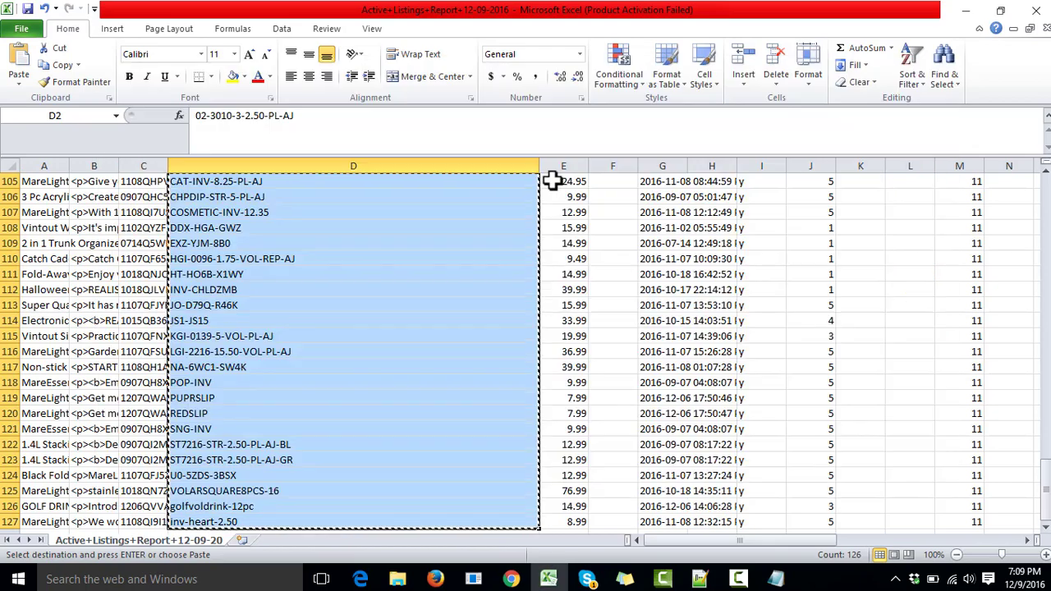
{"action": "key", "text": "alt+Tab"}
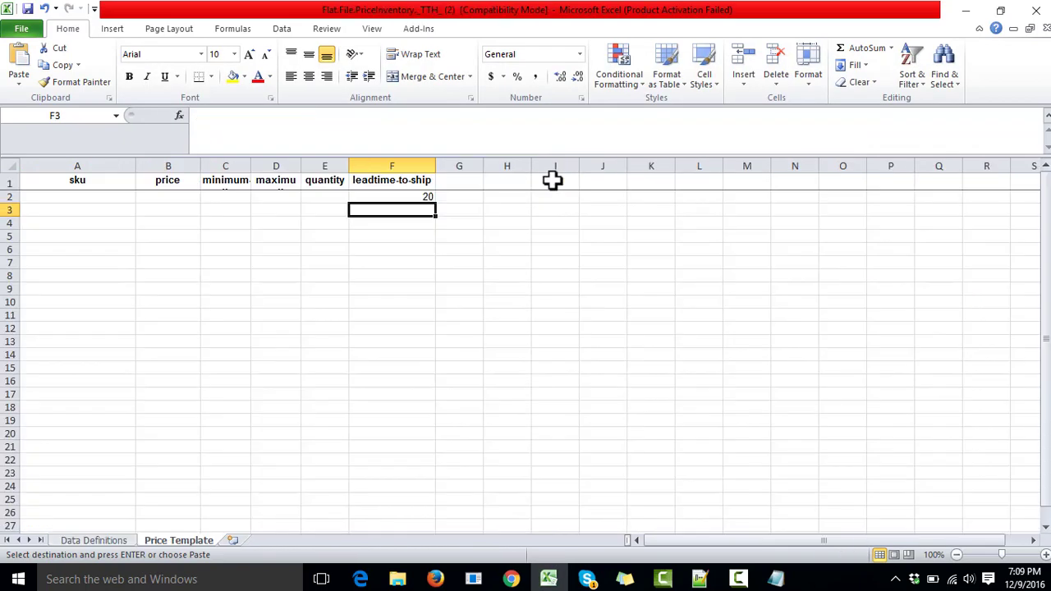
Step: Paste the copied SKUs into the sku column starting at A2
{"action": "left_click", "coordinate": [115, 202]}
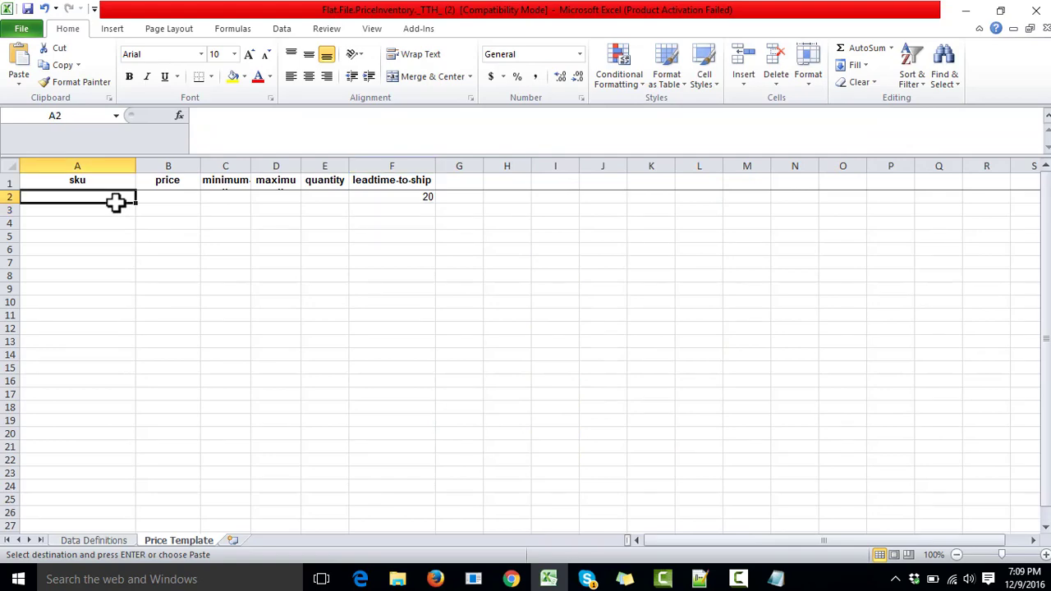
{"action": "key", "text": "Return"}
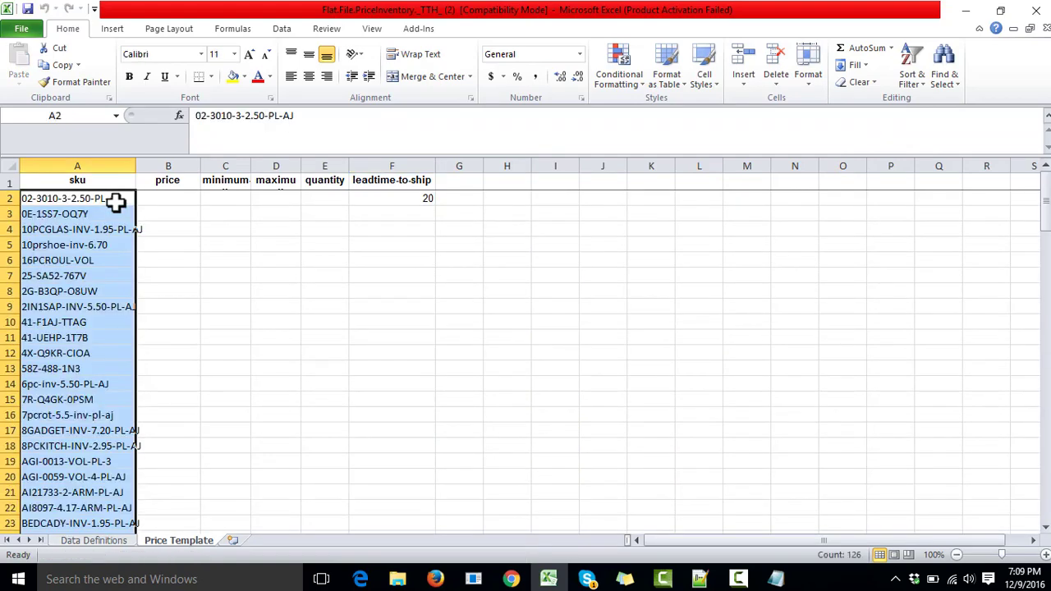
{"action": "left_click", "coordinate": [342, 217]}
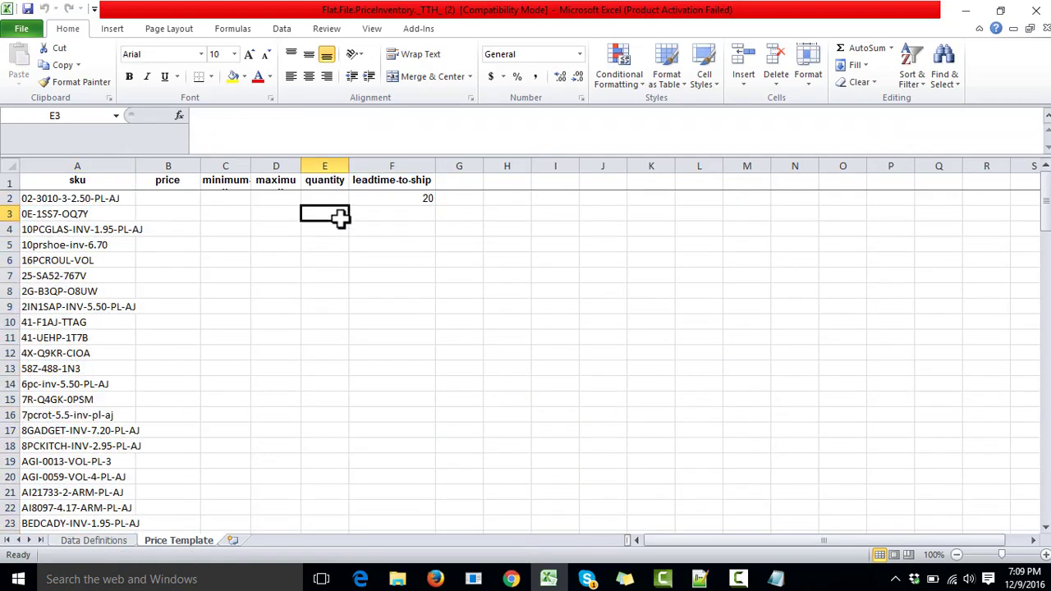
Step: Fill the lead time 20 from F2 down the leadtime-to-ship column beside every SKU
{"action": "left_click", "coordinate": [387, 202]}
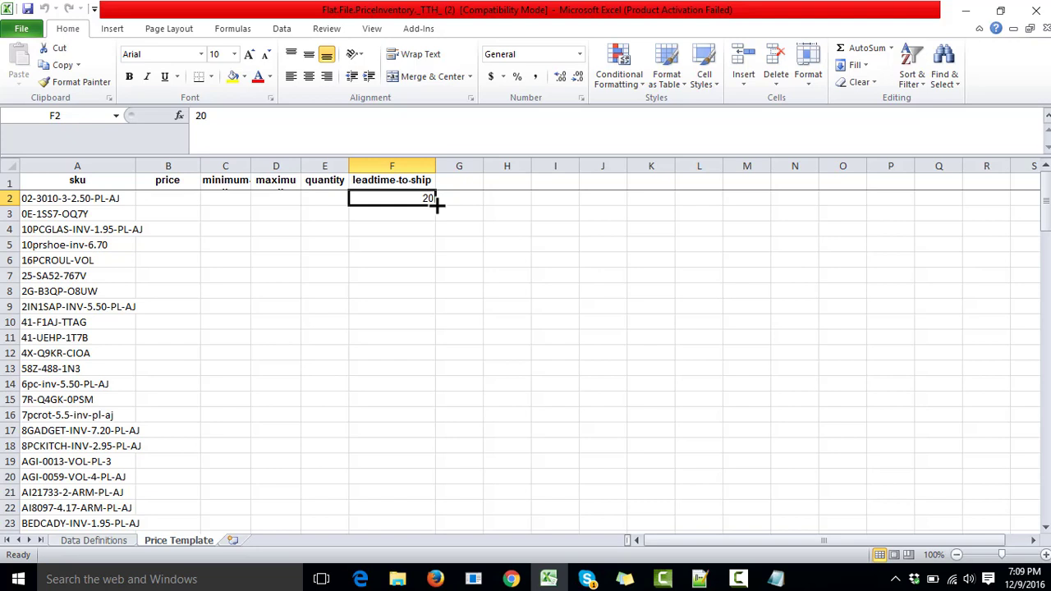
{"action": "left_click_drag", "start_coordinate": [436, 206], "coordinate": [436, 207]}
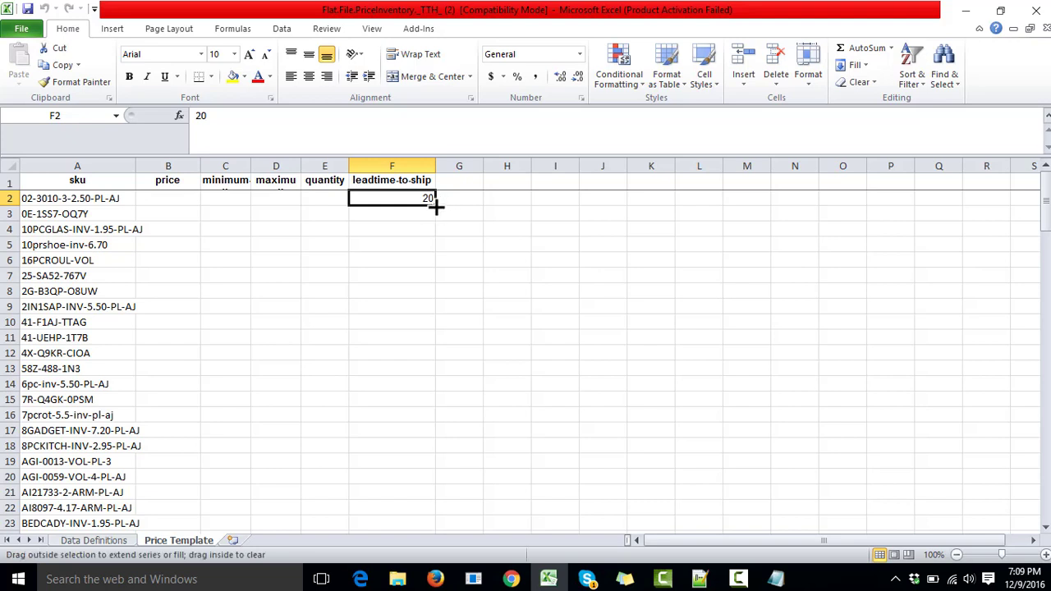
{"action": "left_click_drag", "start_coordinate": [437, 207], "coordinate": [437, 207]}
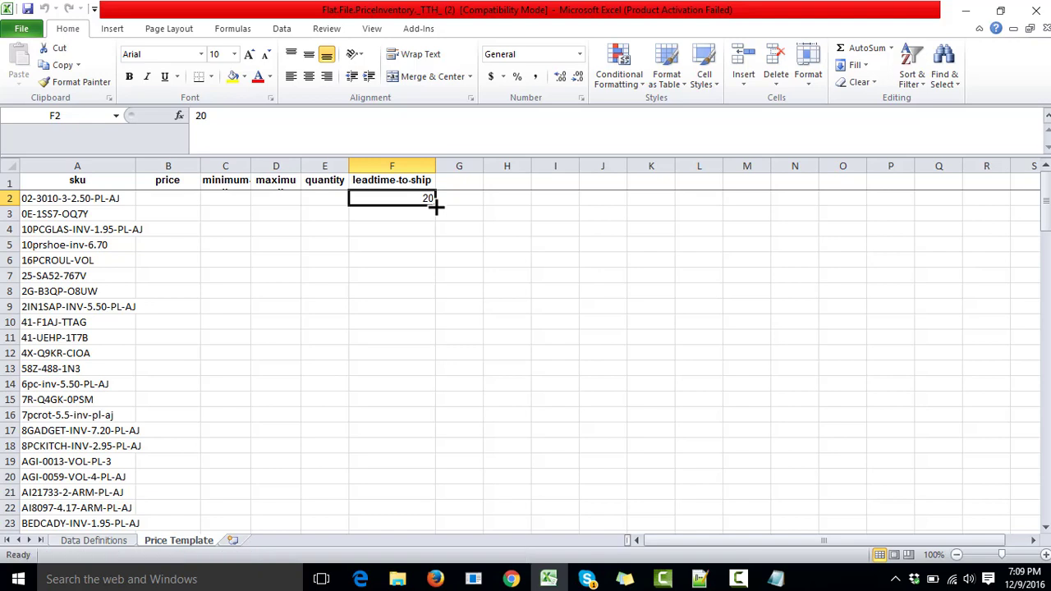
{"action": "double_click", "coordinate": [436, 206]}
{"action": "left_click", "coordinate": [406, 200]}
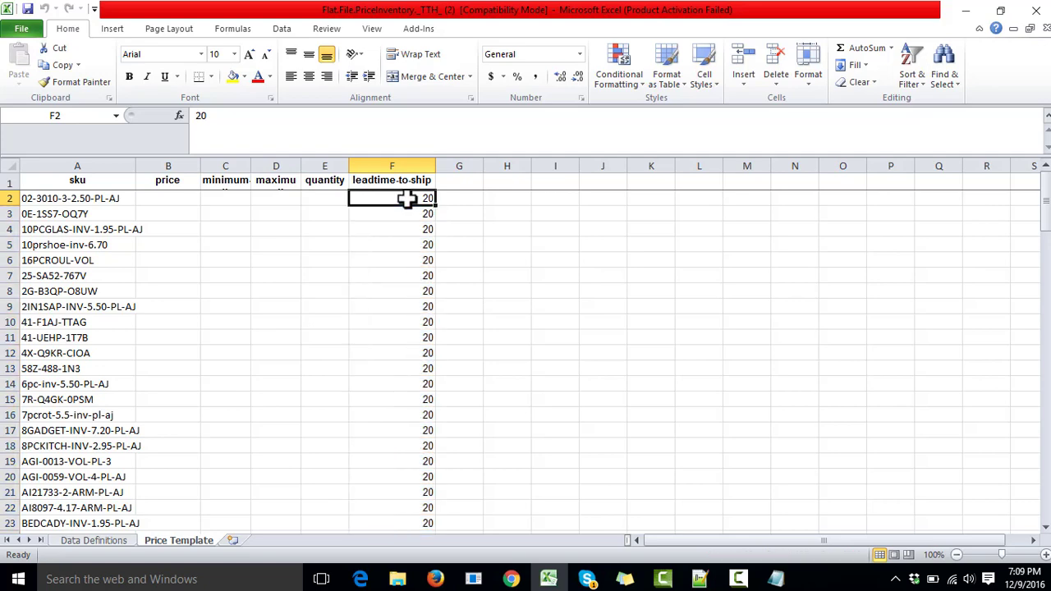
{"action": "left_click", "coordinate": [194, 332]}
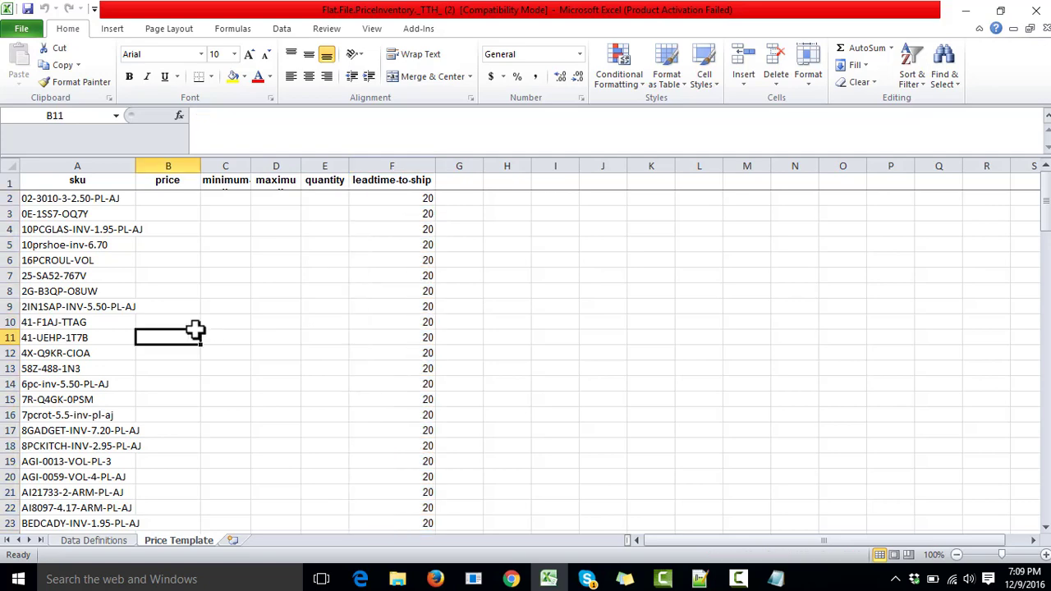
Step: Save the active Price Template sheet as the tab-delimited text file 'lead time'
{"action": "left_click", "coordinate": [36, 25]}
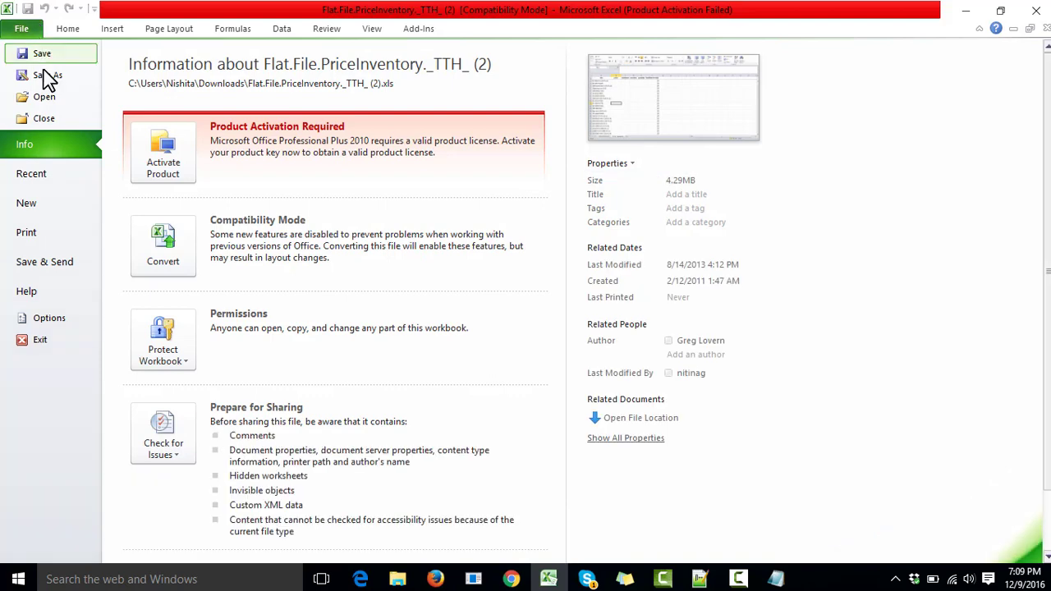
{"action": "left_click", "coordinate": [43, 58]}
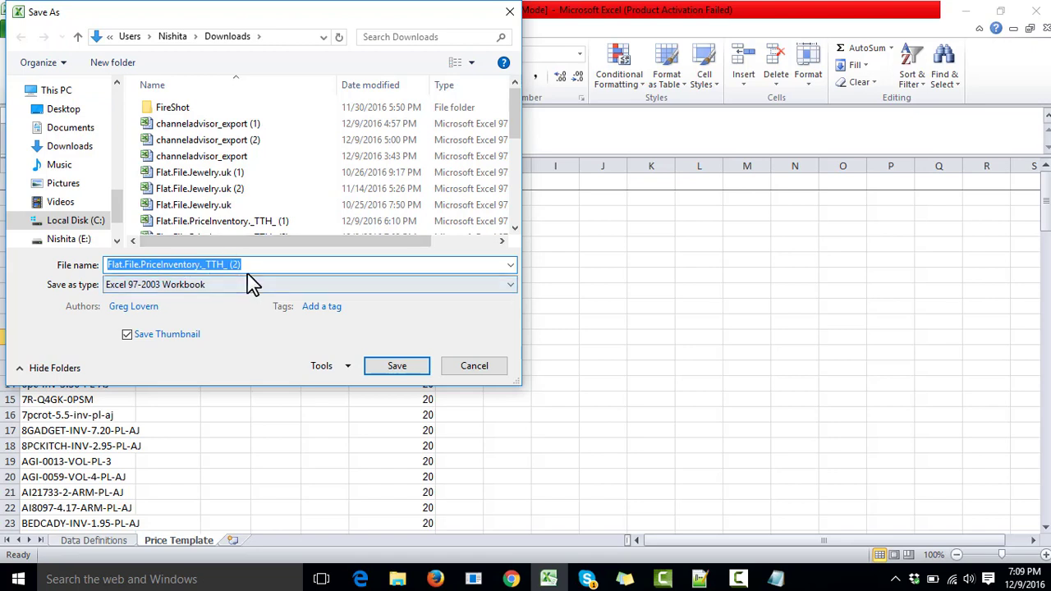
{"action": "type", "text": "lead time"}
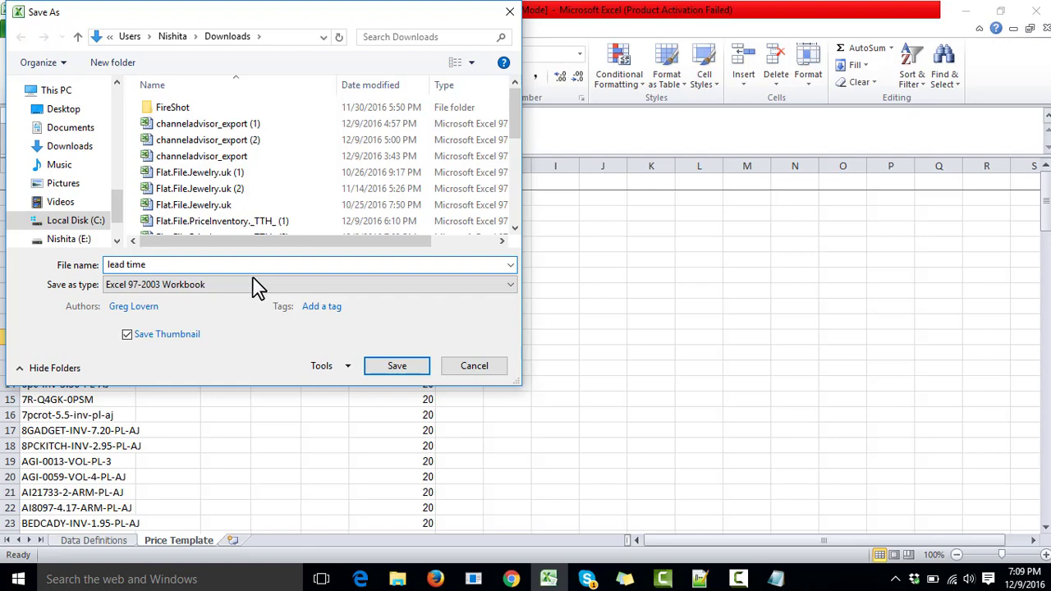
{"action": "left_click", "coordinate": [181, 288]}
{"action": "scroll", "coordinate": [181, 292], "scroll_direction": "down", "scroll_amount": 1}
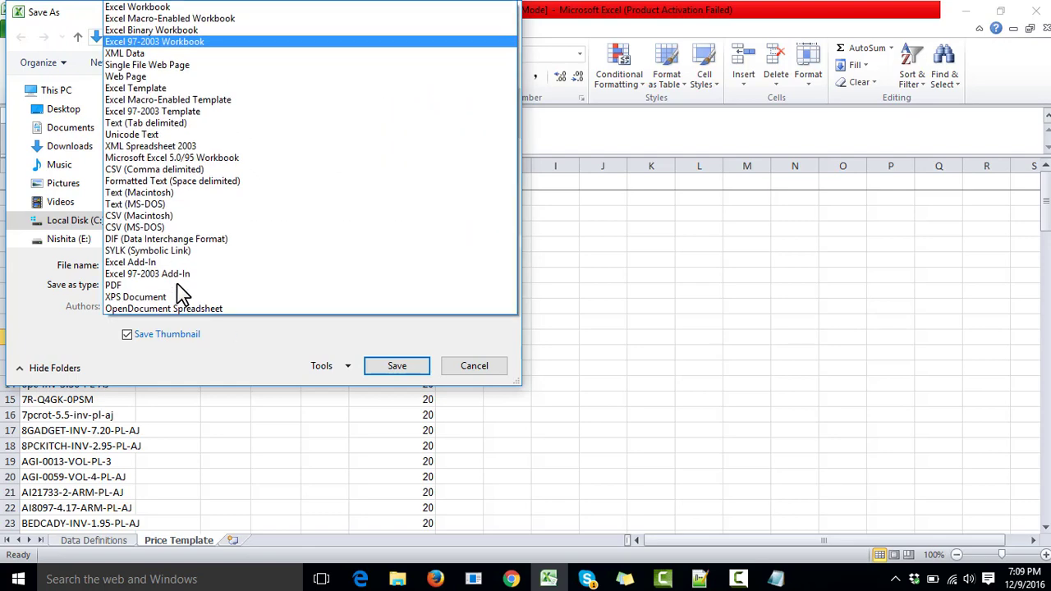
{"action": "key", "text": "t"}
{"action": "key", "text": "Return"}
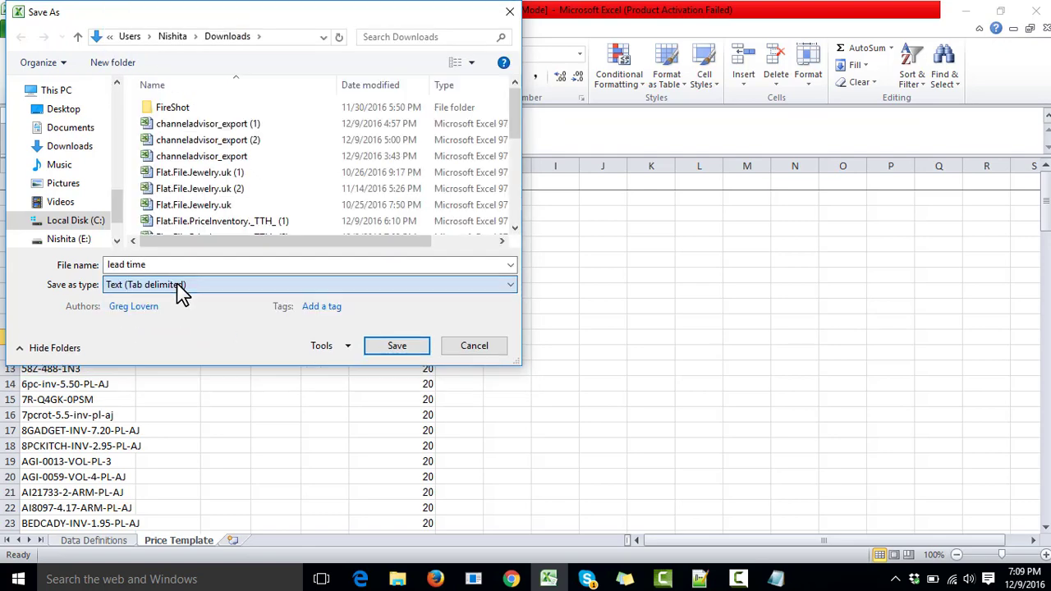
{"action": "left_click", "coordinate": [394, 347]}
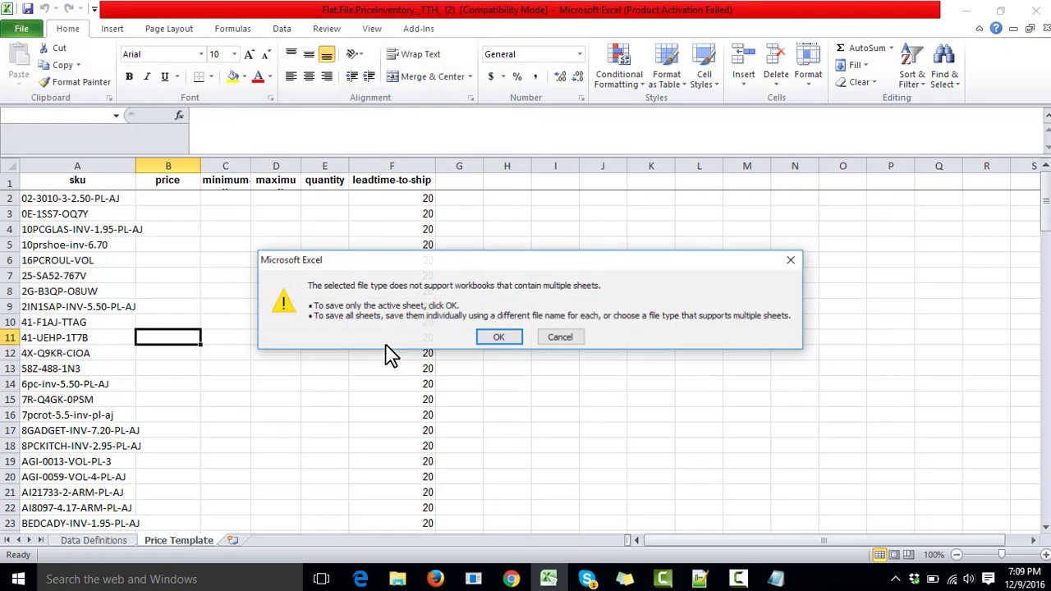
{"action": "left_click", "coordinate": [487, 336]}
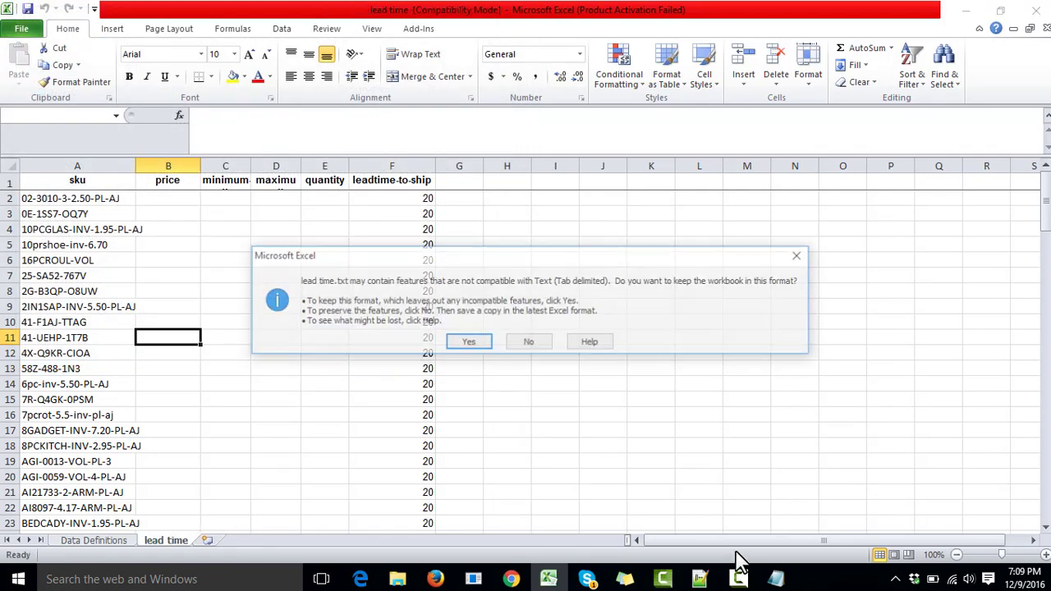
{"action": "left_click", "coordinate": [468, 344]}
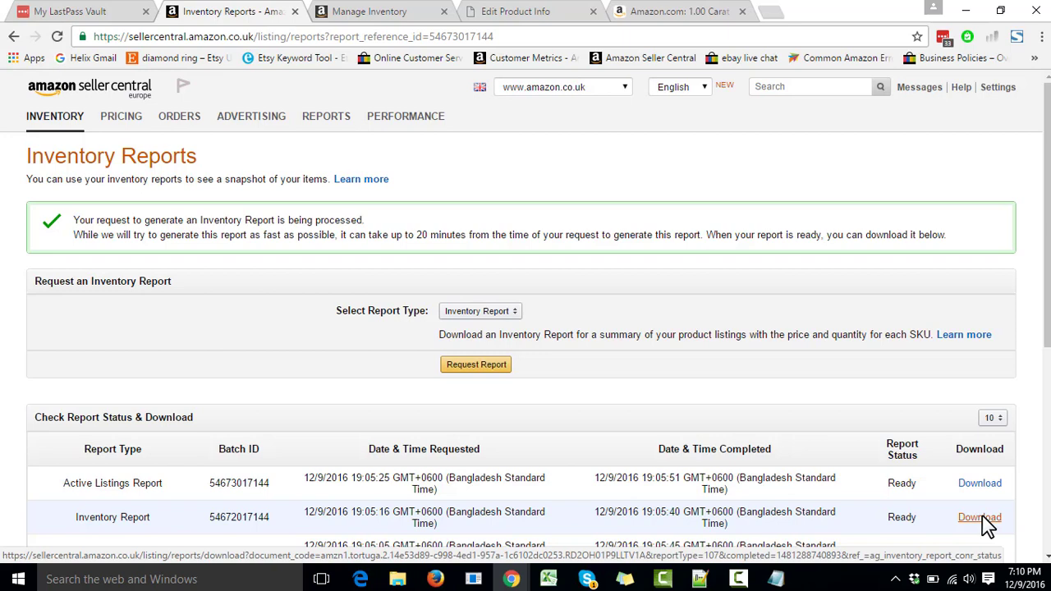
Step: Go to Add Products via Upload and select Price & Quantity File as the upload file type
{"action": "mouse_move", "coordinate": [33, 131]}
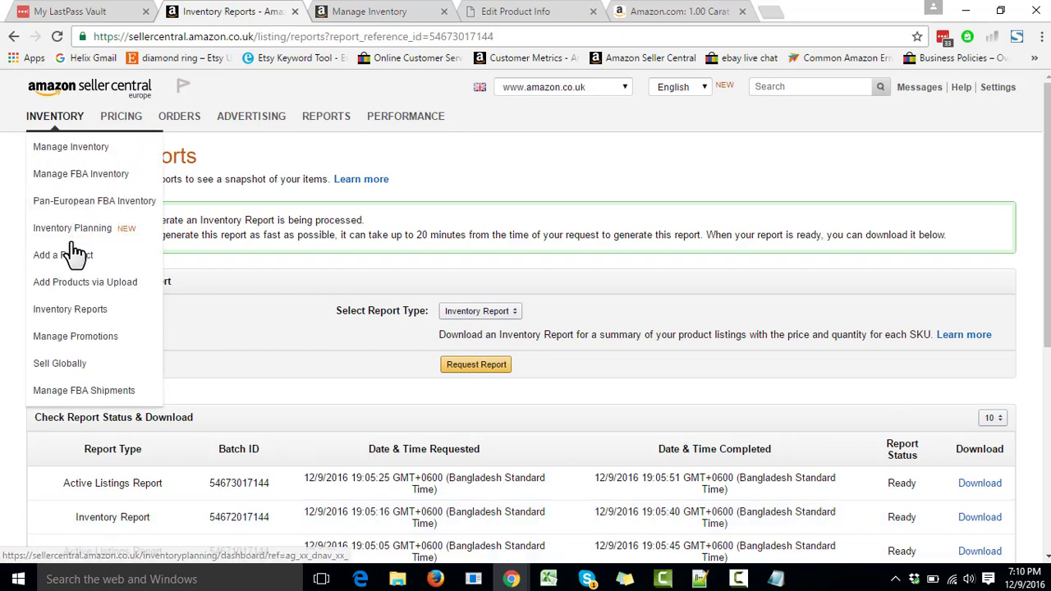
{"action": "left_click", "coordinate": [97, 287]}
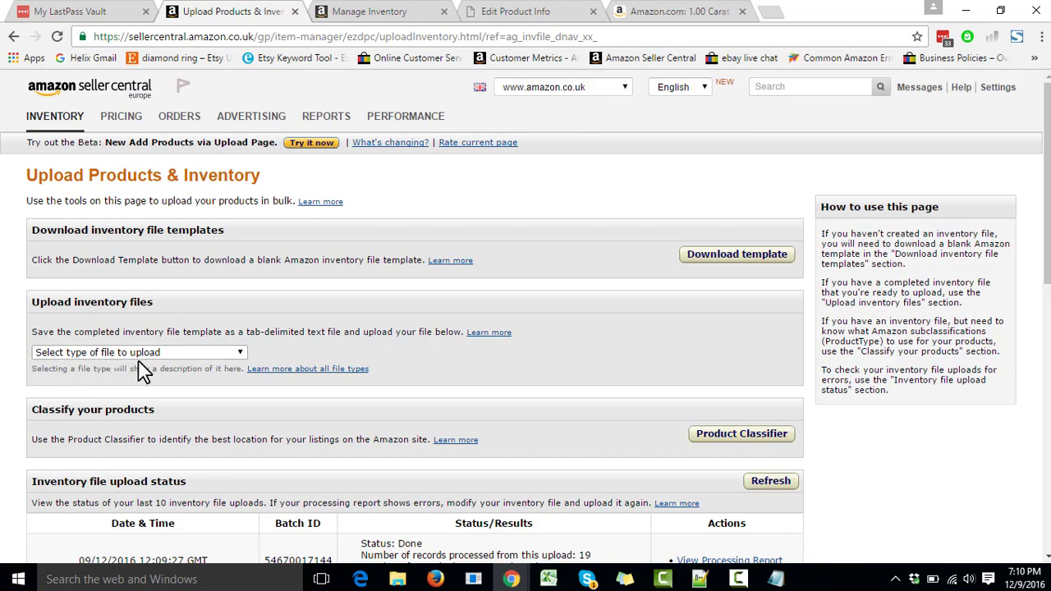
{"action": "left_click", "coordinate": [228, 355]}
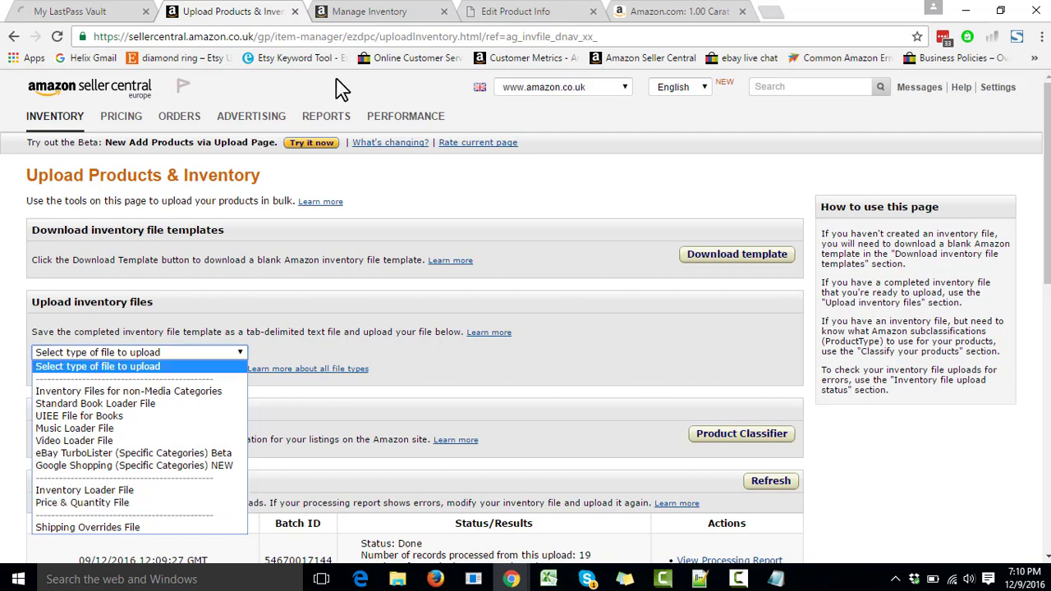
{"action": "left_click", "coordinate": [119, 503]}
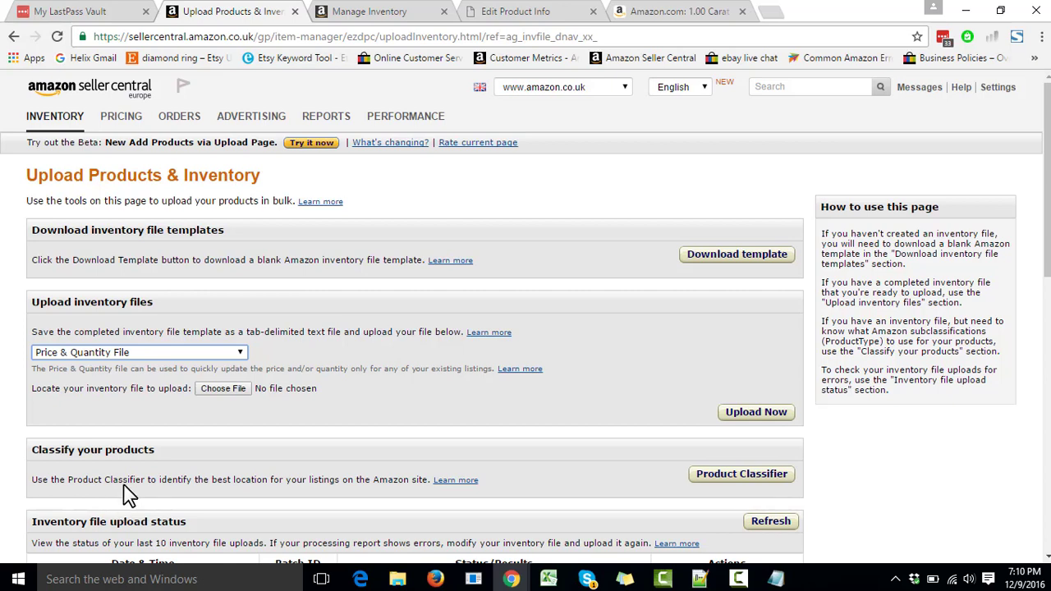
Step: Attach lead time.txt from the Desktop as the Price & Quantity file and upload it
{"action": "left_click", "coordinate": [229, 393]}
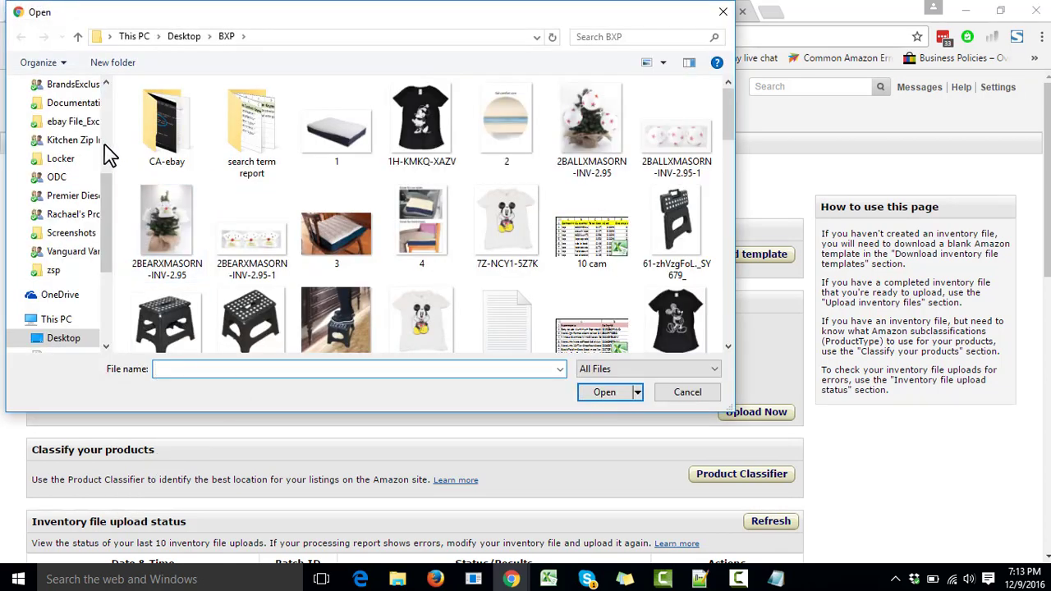
{"action": "left_click_drag", "start_coordinate": [105, 222], "coordinate": [93, 115]}
{"action": "left_click", "coordinate": [89, 113]}
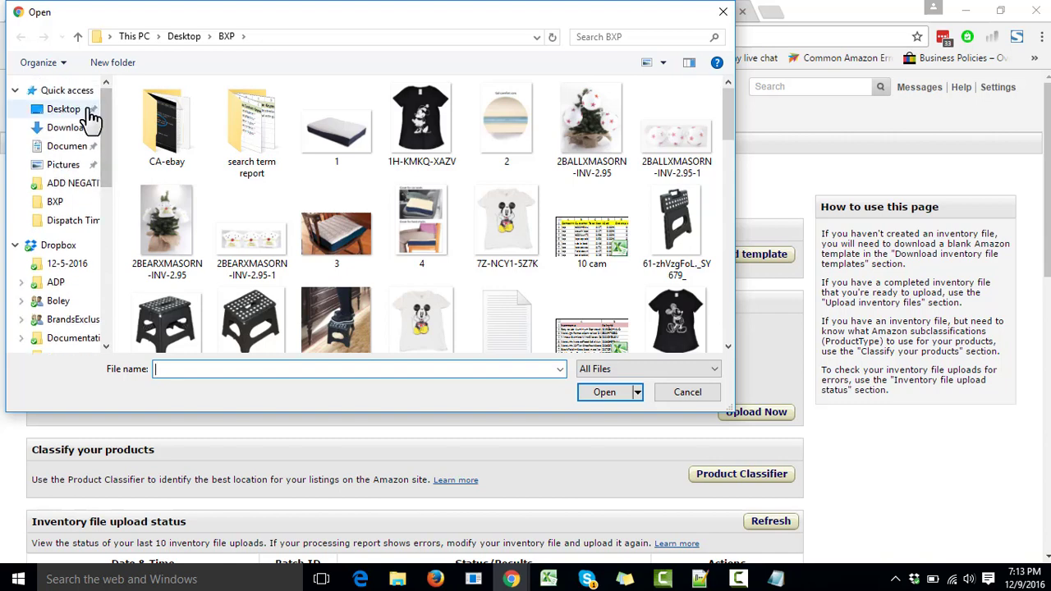
{"action": "left_click", "coordinate": [217, 370]}
{"action": "type", "text": "le"}
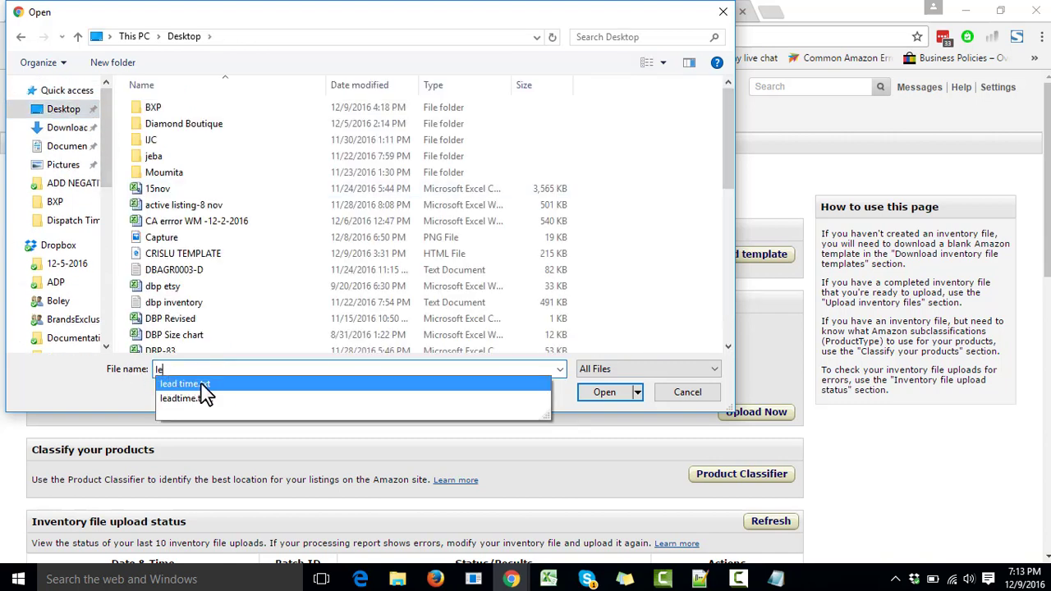
{"action": "left_click", "coordinate": [205, 385]}
{"action": "left_click", "coordinate": [622, 395]}
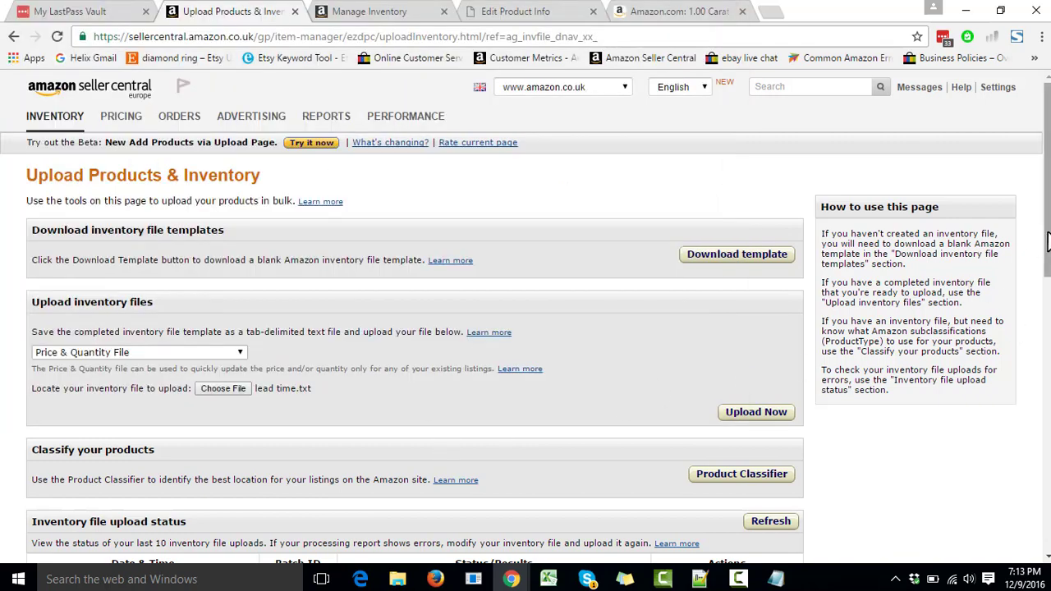
{"action": "scroll", "coordinate": [821, 254], "scroll_direction": "down", "scroll_amount": 2}
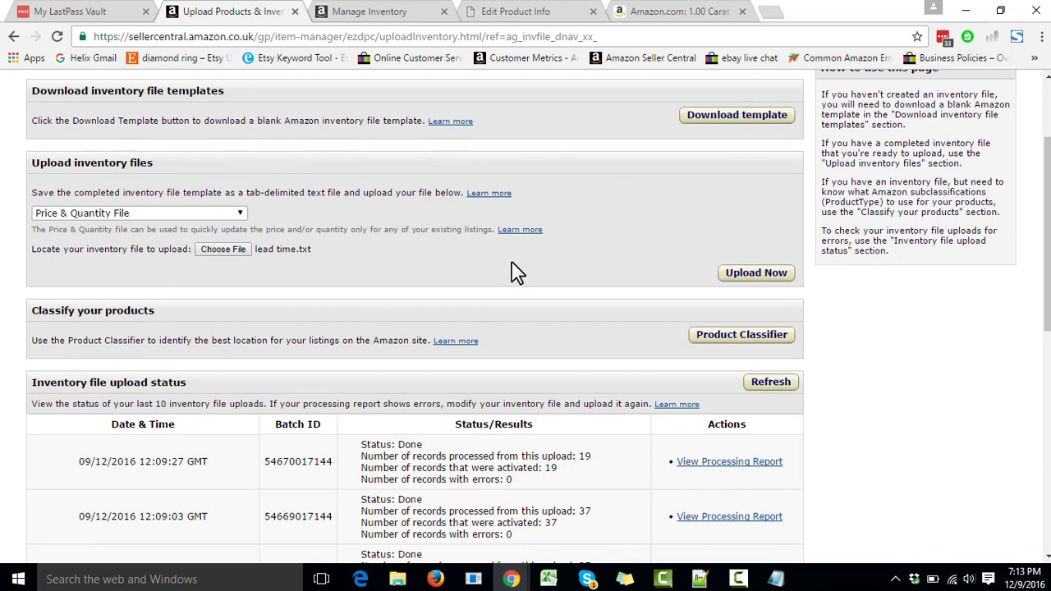
{"action": "left_click", "coordinate": [748, 274]}
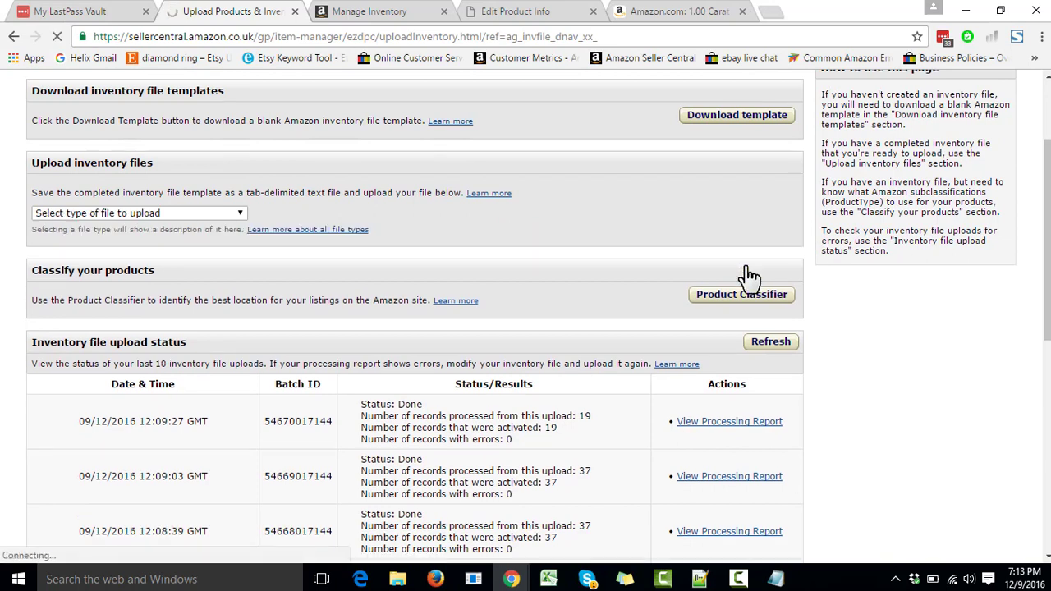